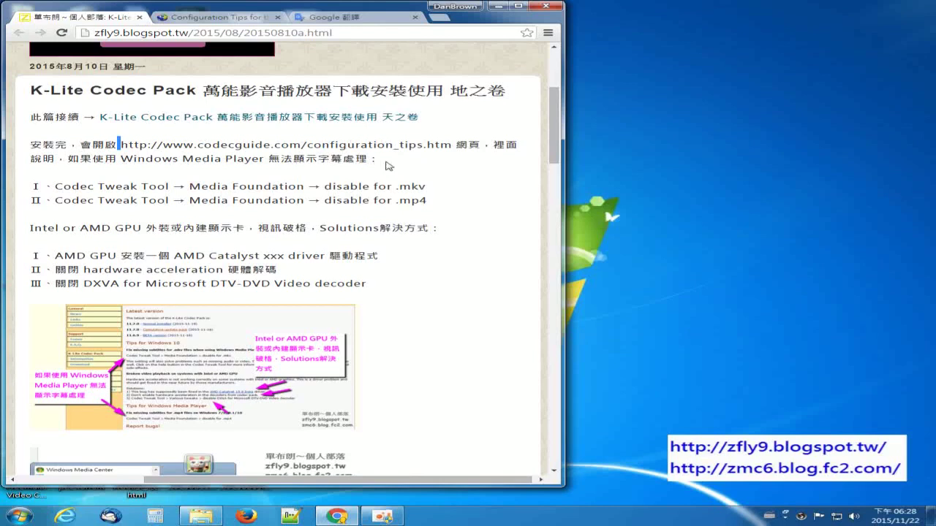
# - Read the blog post's instructions on disabling .mkv and .mp4 in Media Foundation and its Intel or AMD GPU solutions heading
pyautogui.moveTo(399, 200); pyautogui.dragTo(458, 204)
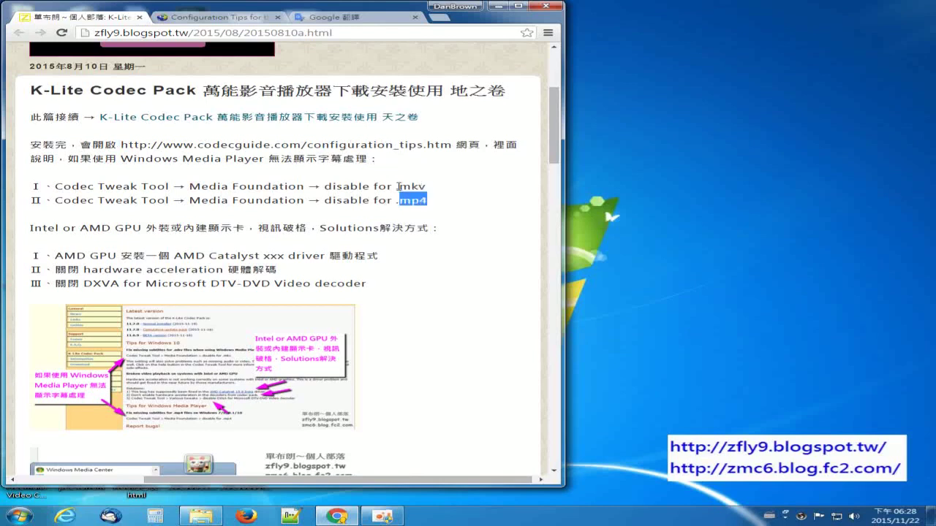
pyautogui.moveTo(398, 187); pyautogui.dragTo(439, 187)
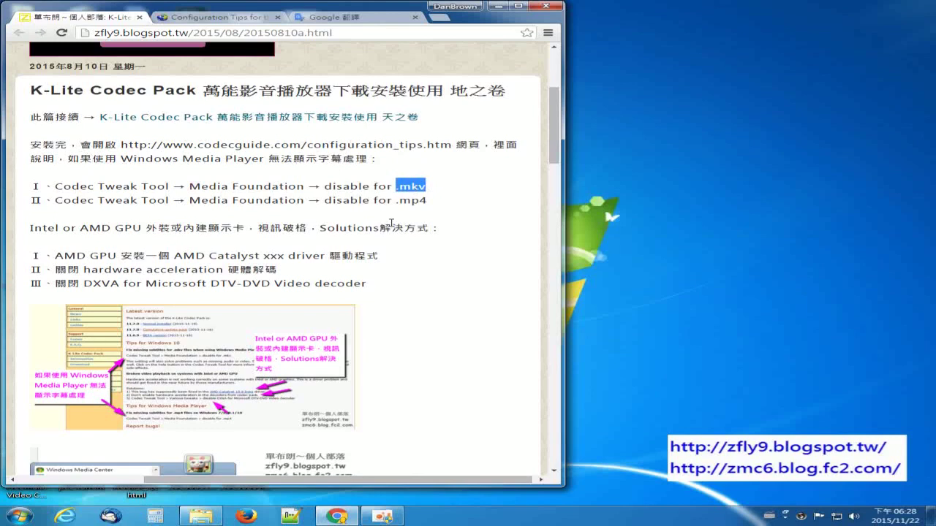
pyautogui.moveTo(34, 228); pyautogui.dragTo(89, 229)
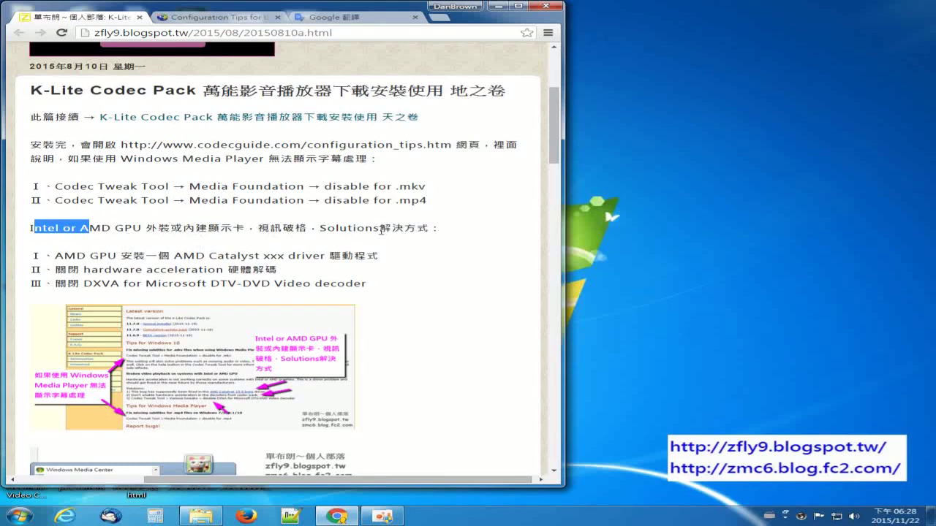
pyautogui.moveTo(392, 228); pyautogui.dragTo(435, 228)
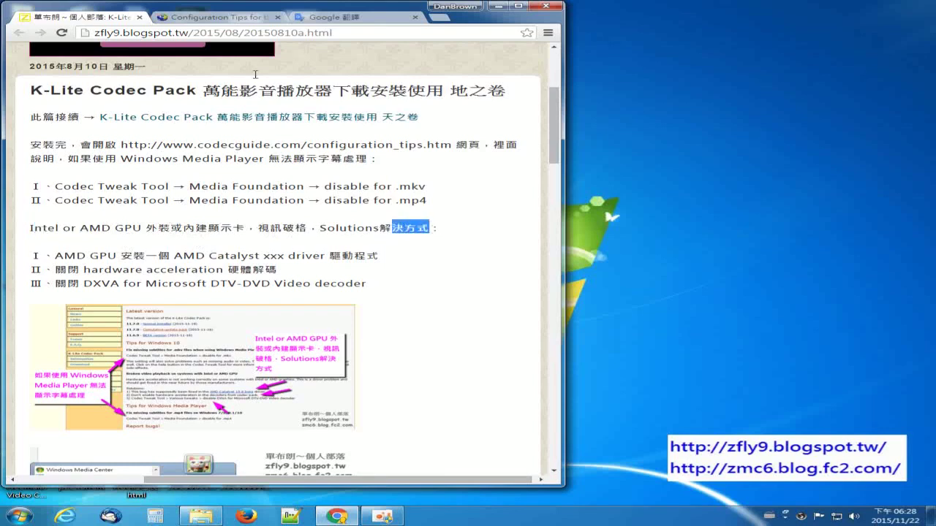
# - Examine the Codec Guide configuration tips for broken Intel or AMD GPU playback and check the translation of "catalyst"
pyautogui.click(231, 17)
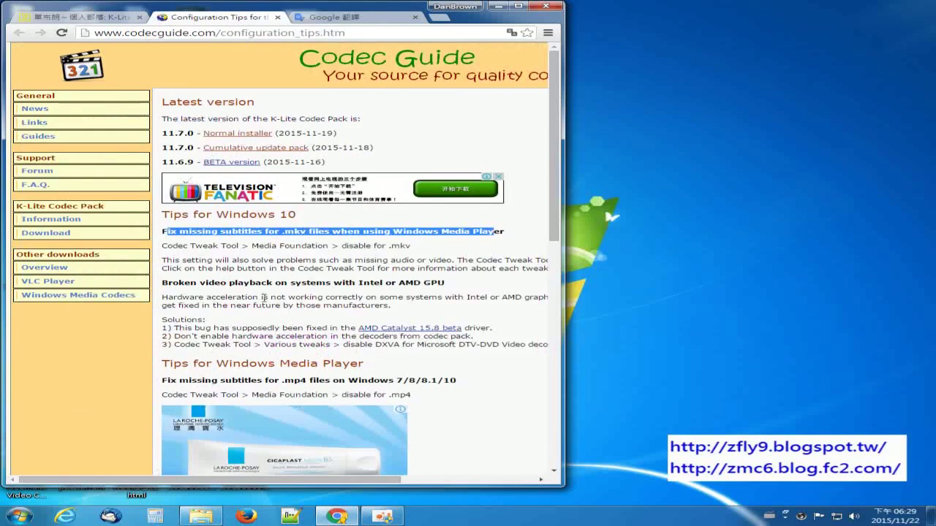
pyautogui.moveTo(179, 329); pyautogui.dragTo(248, 348)
pyautogui.click(314, 329)
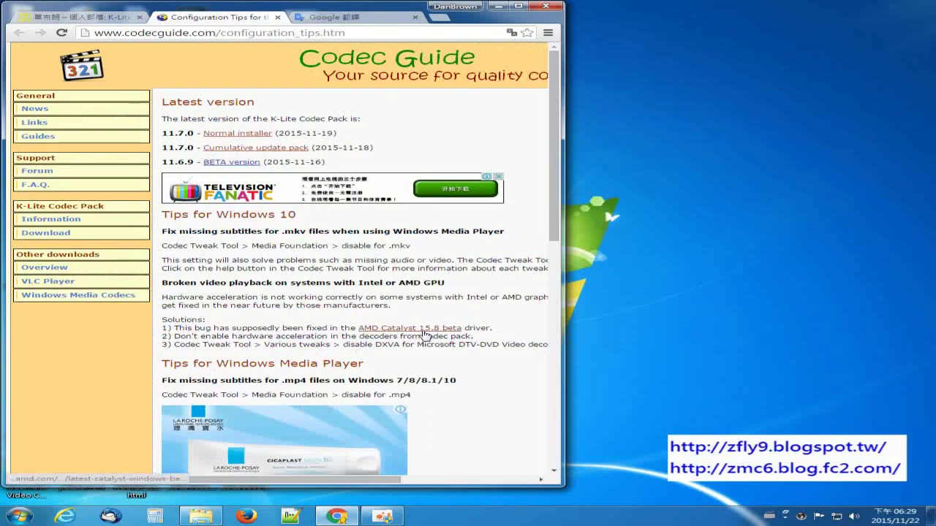
pyautogui.click(370, 16)
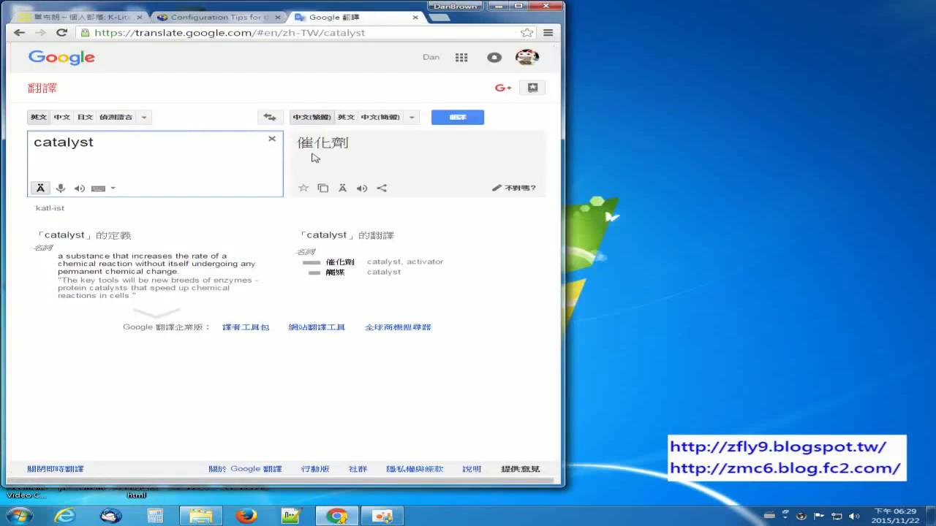
pyautogui.click(228, 16)
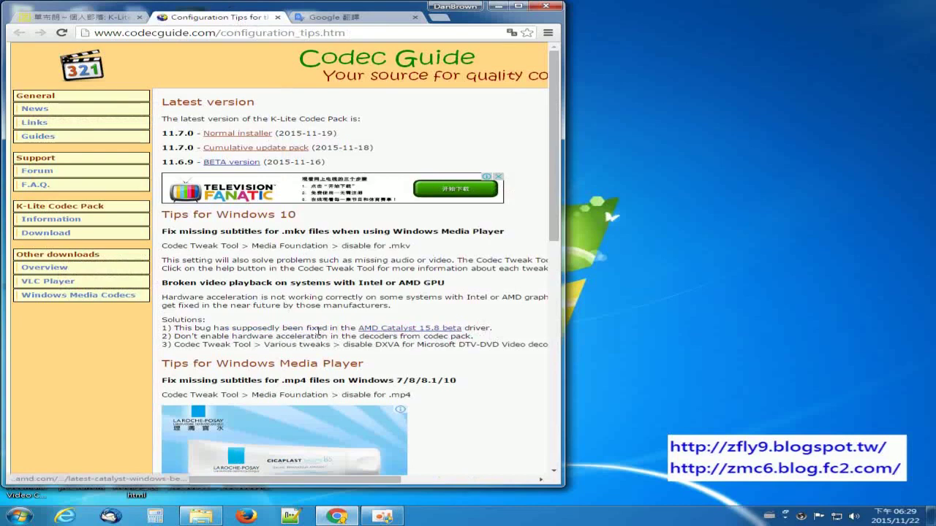
pyautogui.moveTo(304, 329); pyautogui.dragTo(329, 327)
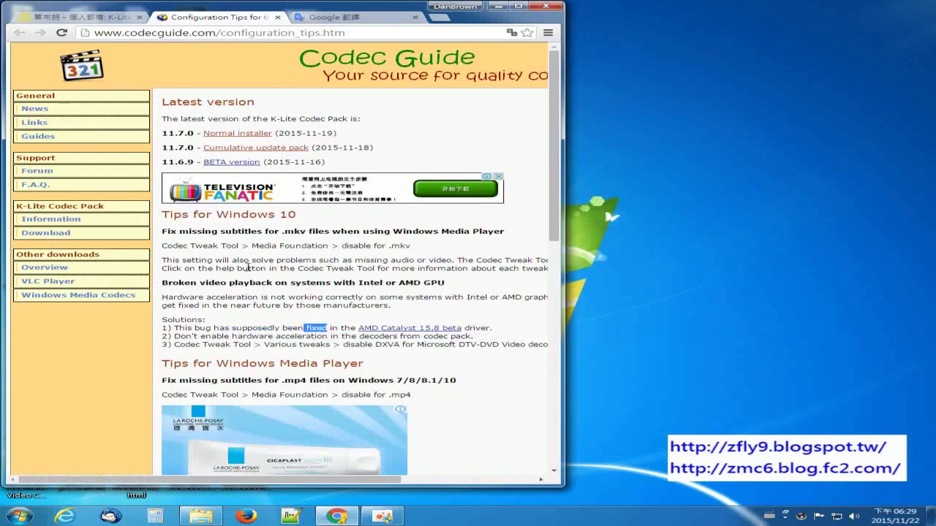
# - Return to the blog post and review where Codec Tweak Tool is found and which settings it is used for
pyautogui.click(91, 17)
pyautogui.scroll(-3, 159, 117)
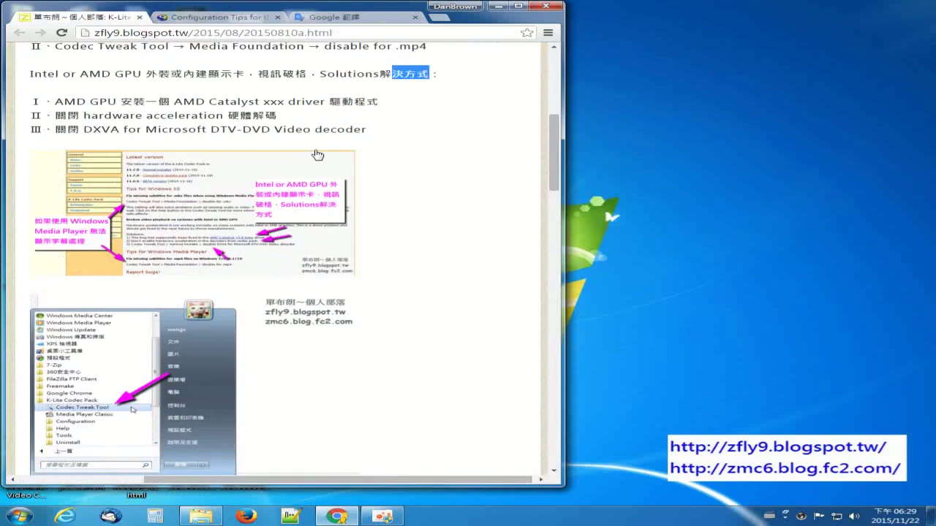
pyautogui.scroll(-3, 159, 117)
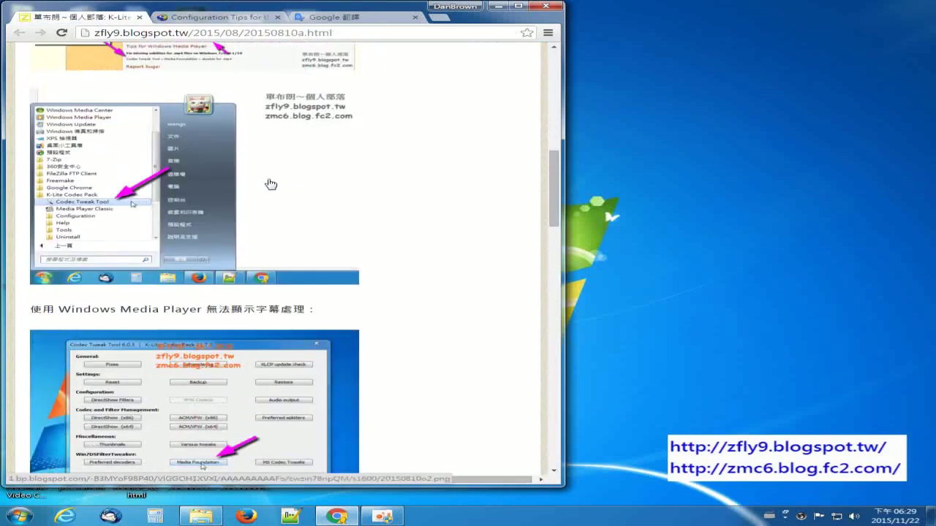
pyautogui.scroll(3, 267, 186)
pyautogui.scroll(2, 267, 185)
pyautogui.moveTo(57, 134); pyautogui.dragTo(170, 136)
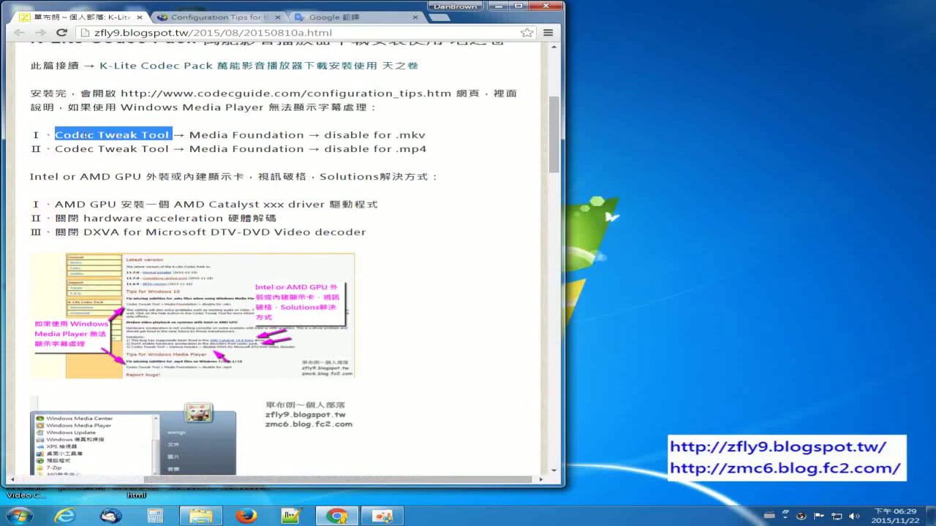
pyautogui.moveTo(50, 135); pyautogui.dragTo(170, 134)
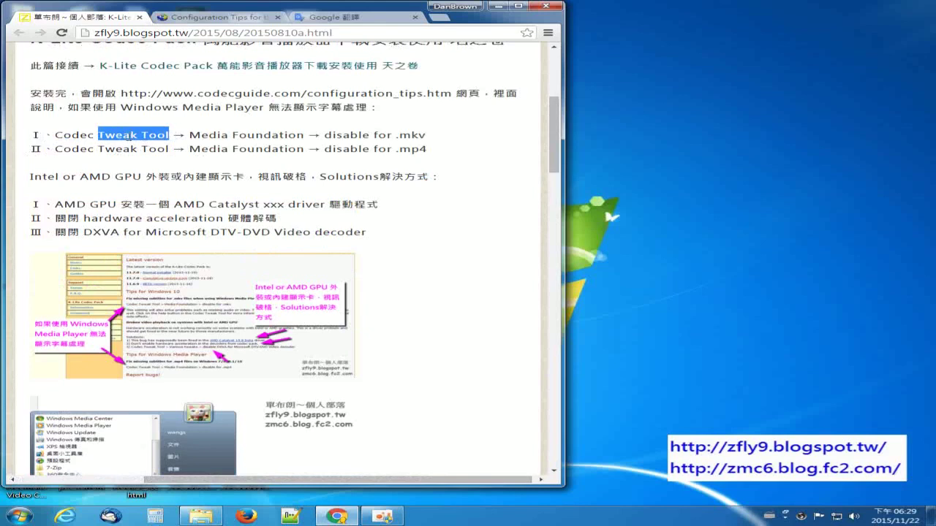
pyautogui.scroll(-5, 304, 211)
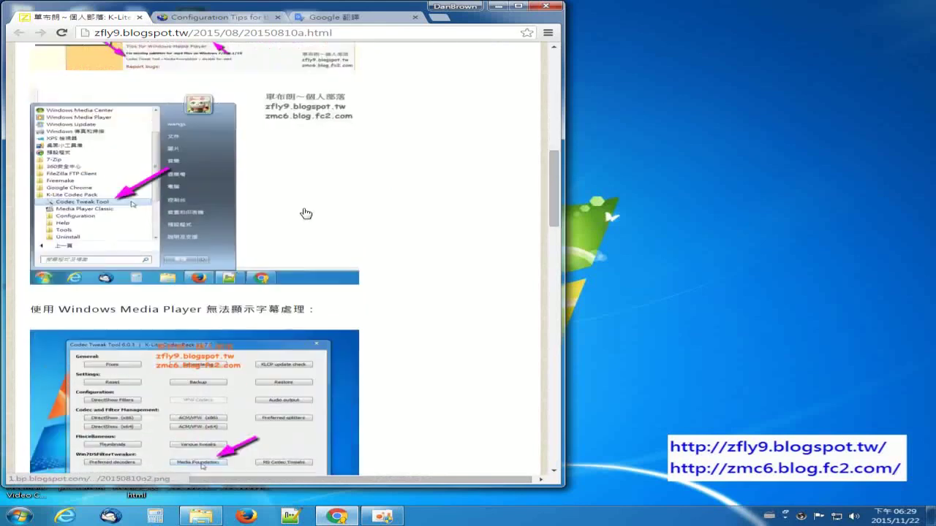
pyautogui.scroll(2, 311, 213)
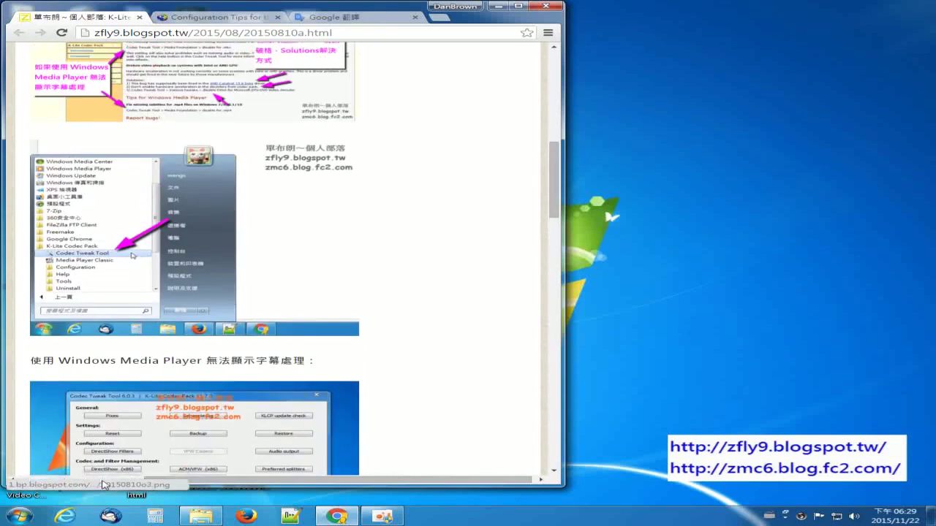
# - Launch Codec Tweak Tool from the K-Lite Codec Pack programs and move its window beside the browser
pyautogui.click(19, 518)
pyautogui.click(78, 469)
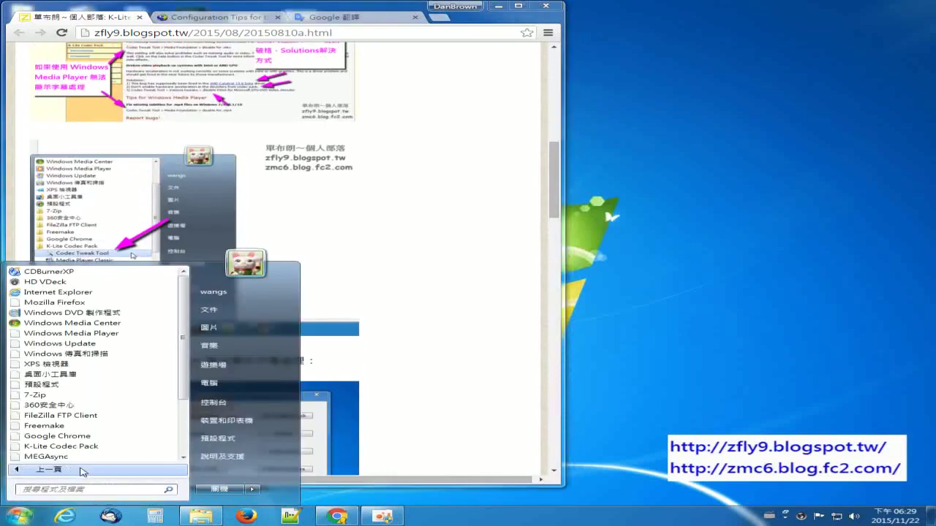
pyautogui.click(132, 448)
pyautogui.click(122, 407)
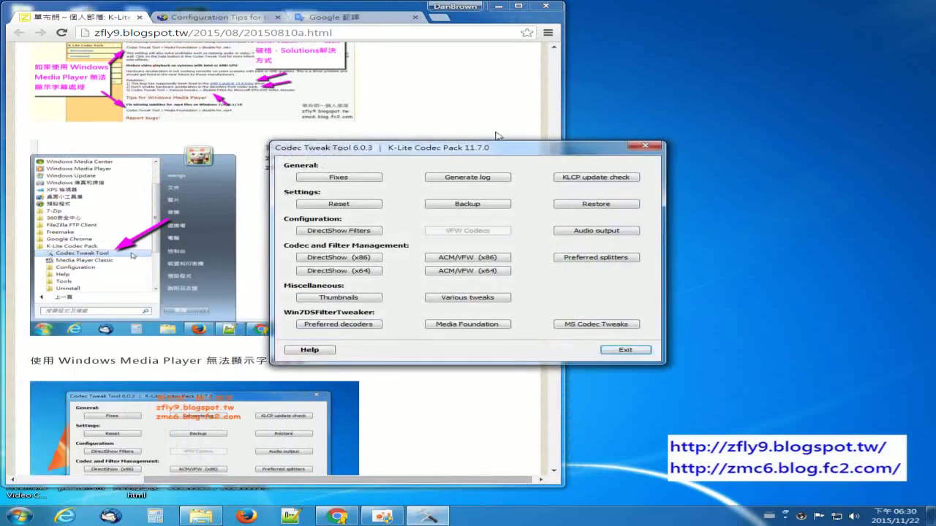
pyautogui.moveTo(487, 144); pyautogui.dragTo(643, 94)
# - Read the blog section on fixing missing subtitles in Windows Media Player, including its Media Foundation screenshots
pyautogui.click(414, 219)
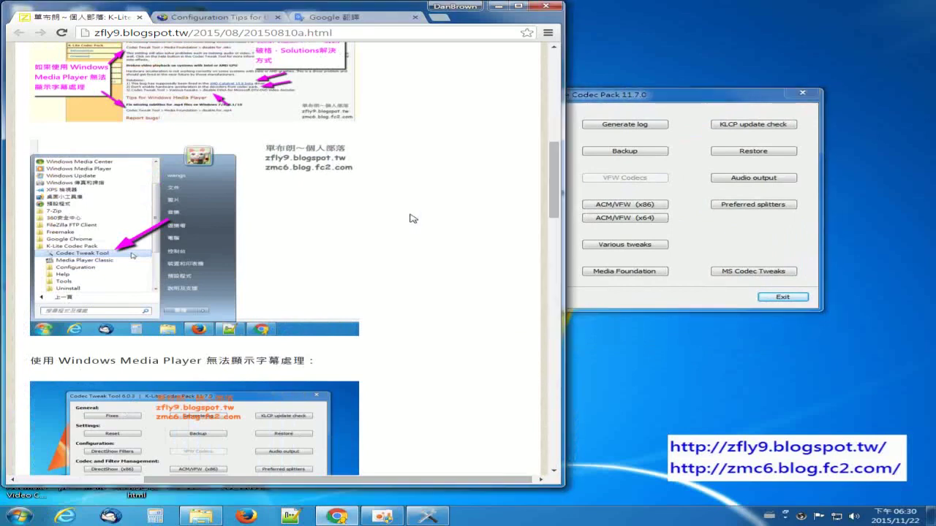
pyautogui.scroll(-5, 415, 218)
pyautogui.scroll(2, 428, 200)
pyautogui.scroll(1, 428, 200)
pyautogui.moveTo(61, 208); pyautogui.dragTo(289, 207)
pyautogui.click(162, 209)
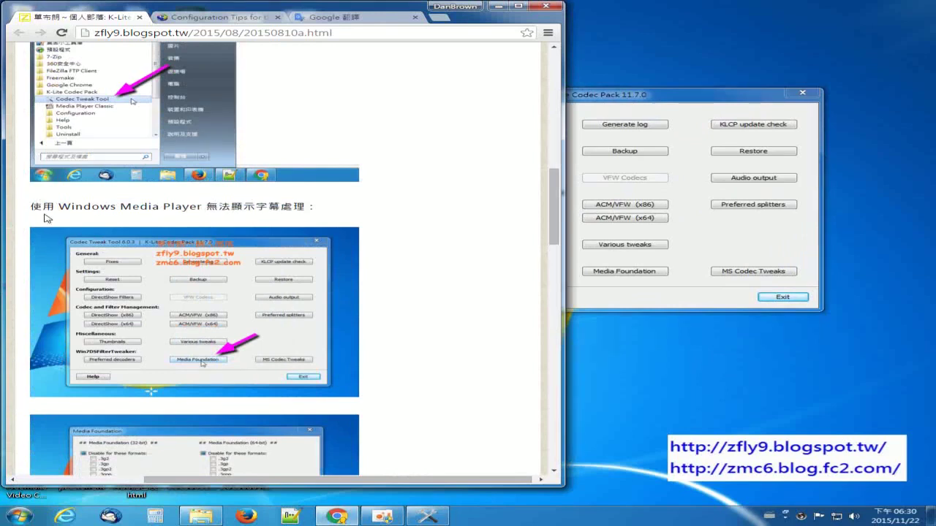
pyautogui.moveTo(59, 206); pyautogui.dragTo(206, 205)
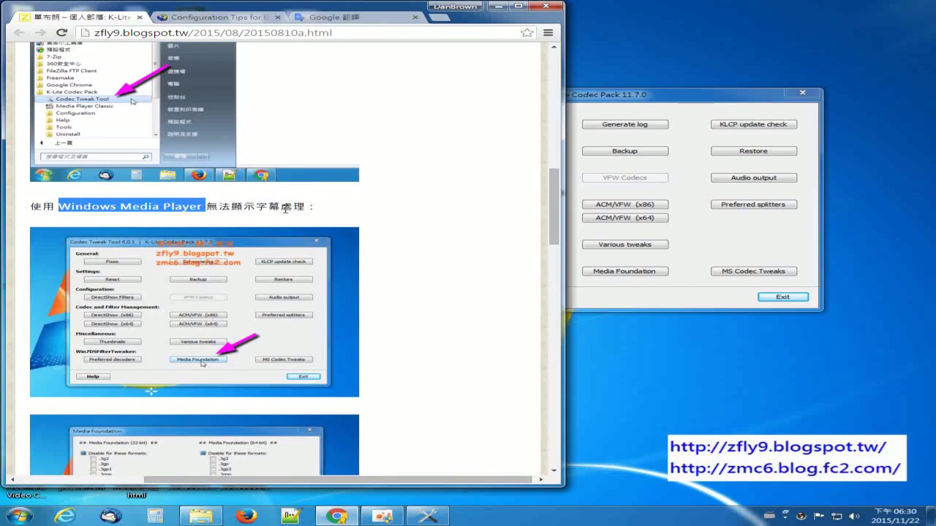
pyautogui.moveTo(557, 228); pyautogui.dragTo(494, 252)
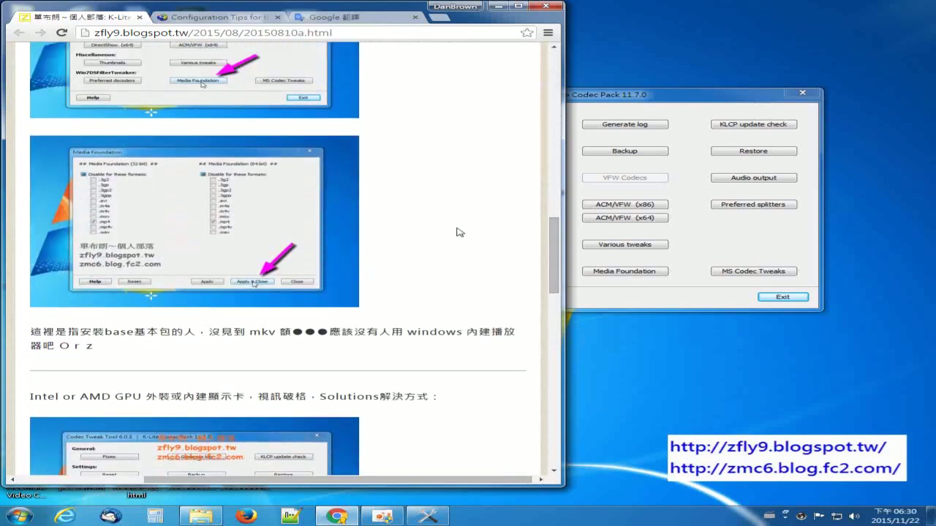
pyautogui.scroll(1, 424, 188)
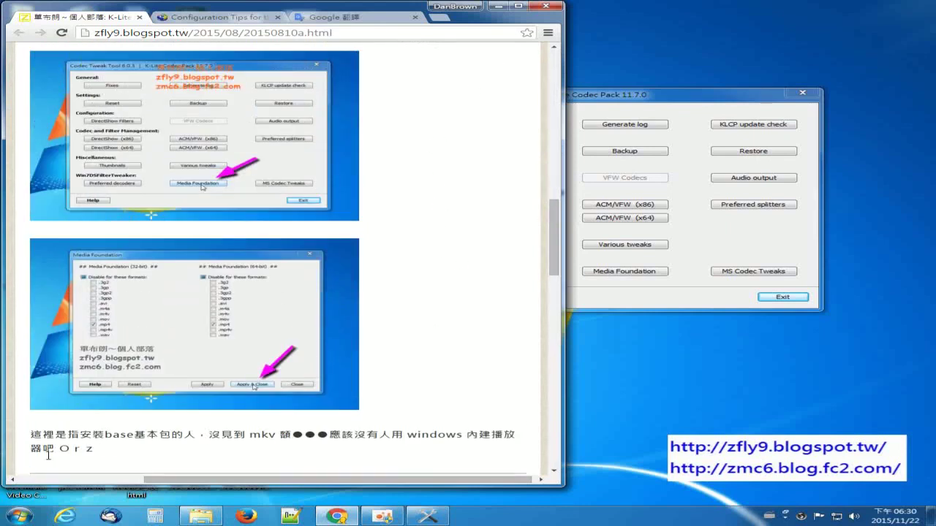
# - Launch Media Player Classic from the K-Lite Codec Pack programs and minimize its window
pyautogui.click(19, 516)
pyautogui.click(54, 470)
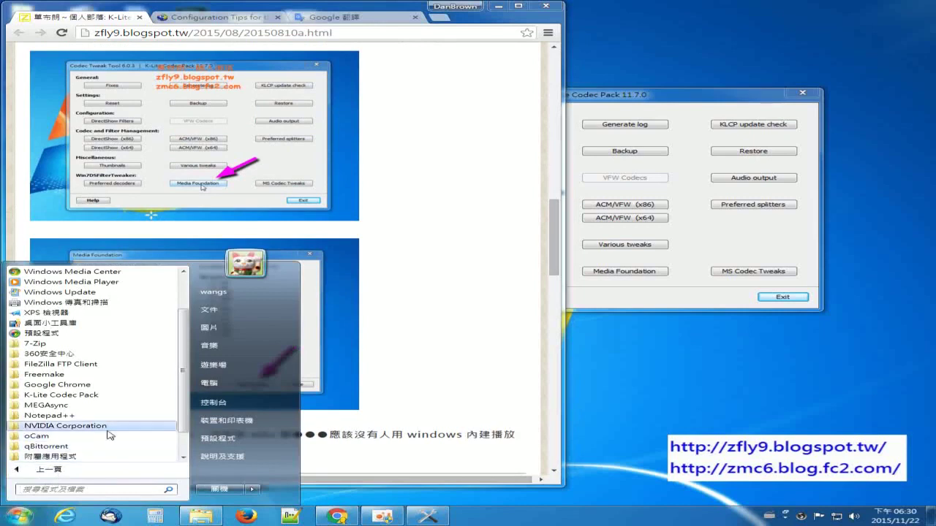
pyautogui.click(115, 396)
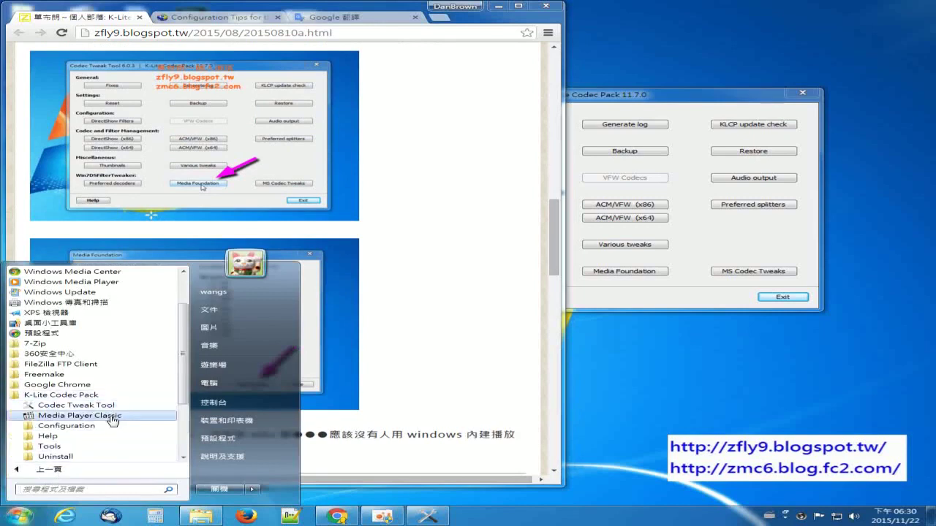
pyautogui.click(112, 415)
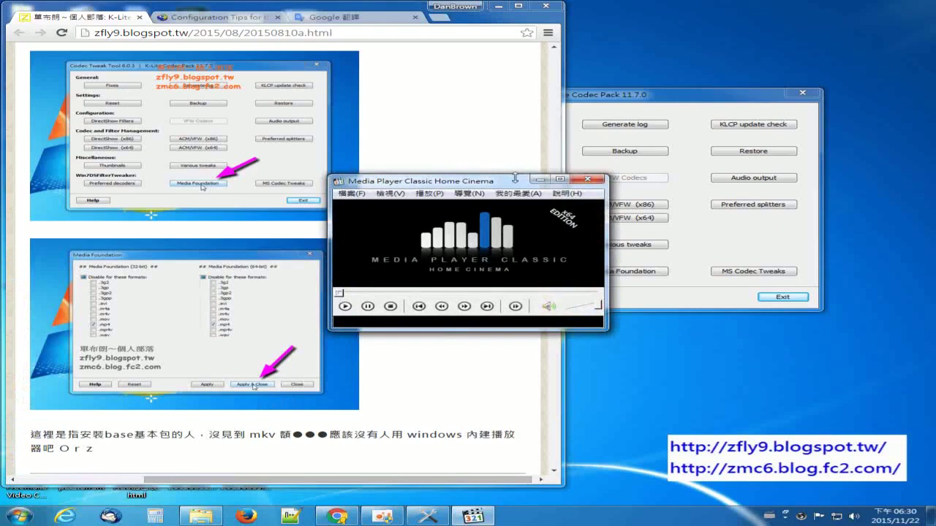
pyautogui.click(539, 179)
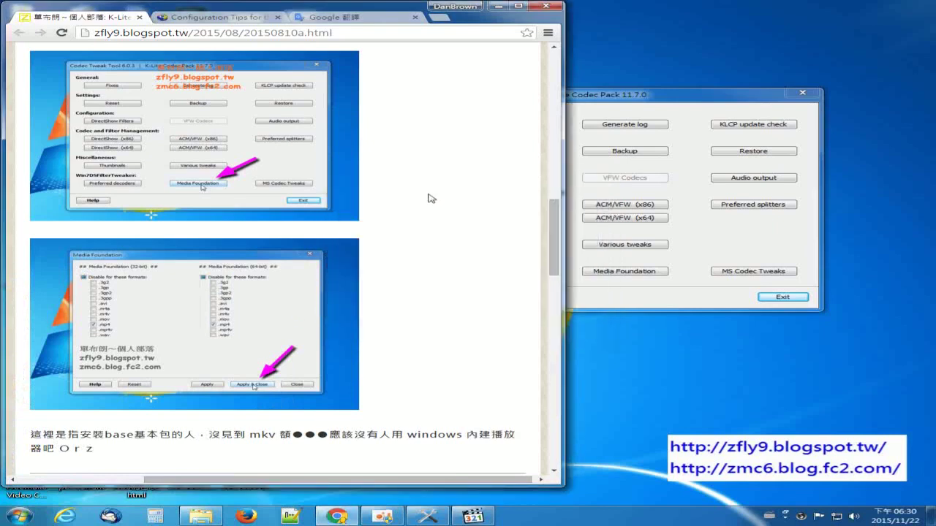
# - Review the blog's note about the base package and its illustrated Media Foundation steps for Windows Media Player subtitles
pyautogui.scroll(3, 431, 198)
pyautogui.scroll(3, 432, 194)
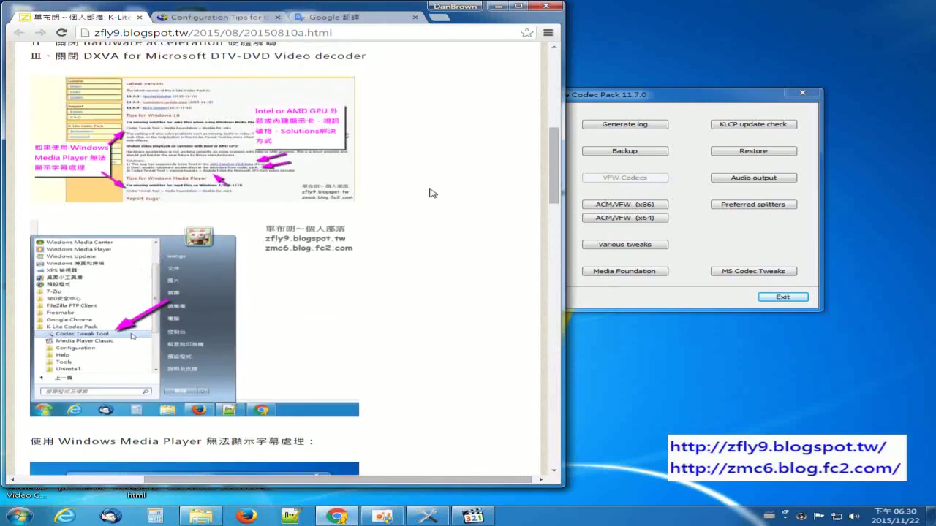
pyautogui.scroll(-7, 435, 196)
pyautogui.moveTo(105, 383); pyautogui.dragTo(134, 383)
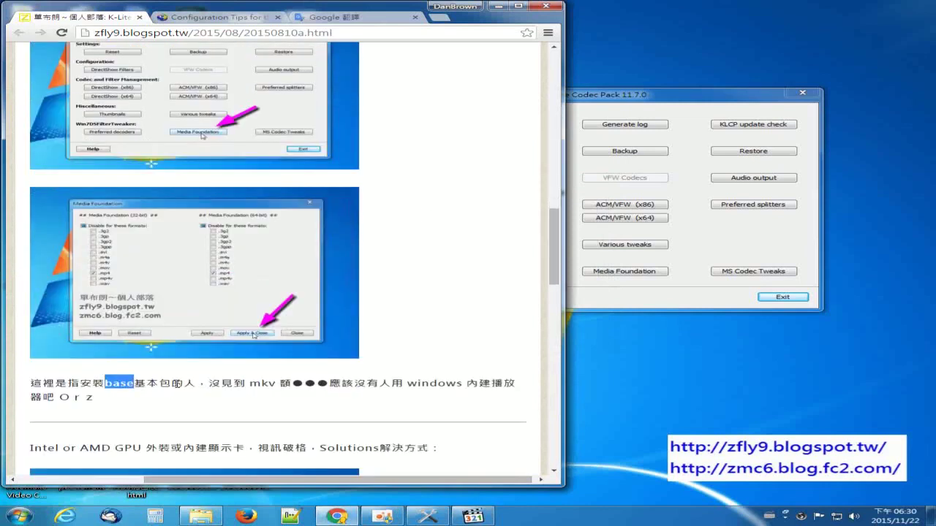
pyautogui.scroll(1, 415, 298)
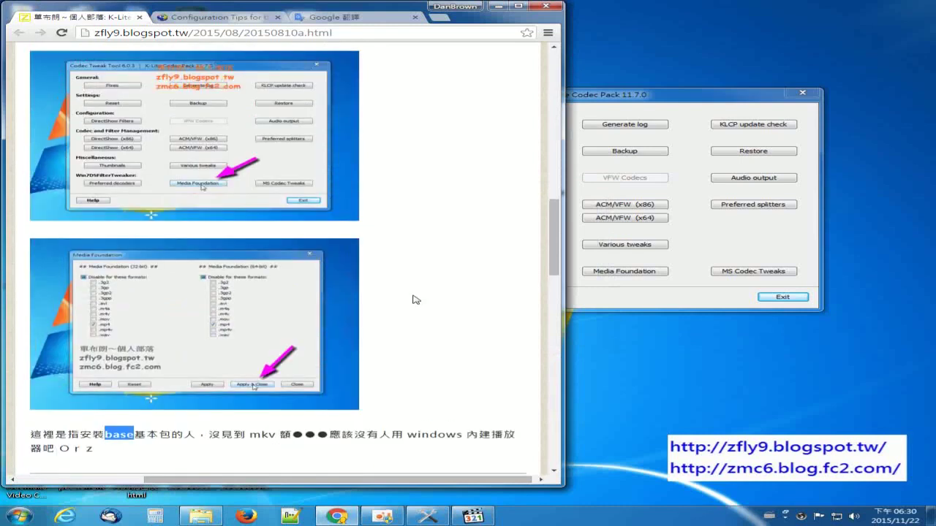
pyautogui.scroll(2, 415, 299)
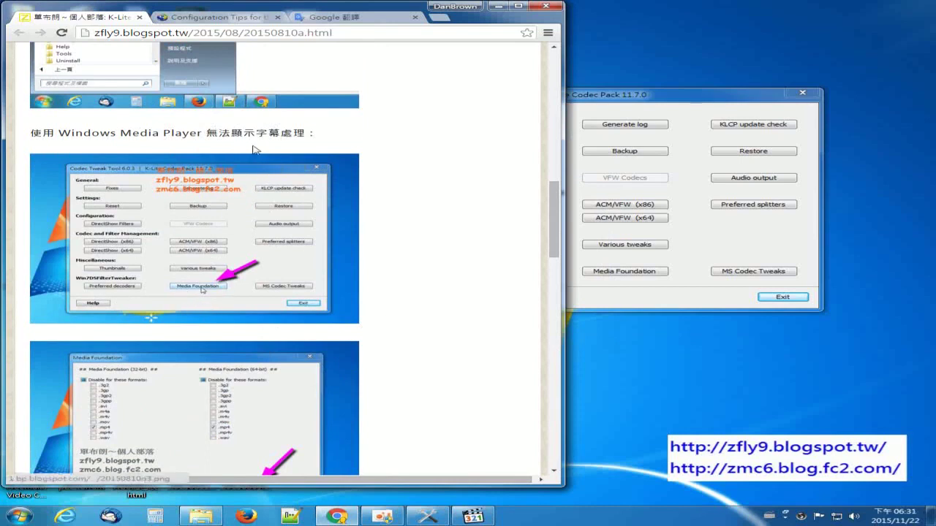
# - Open Codec Tweak Tool's Media Foundation settings and mark .mp4 as disabled for both 32-bit and 64-bit
pyautogui.click(625, 271)
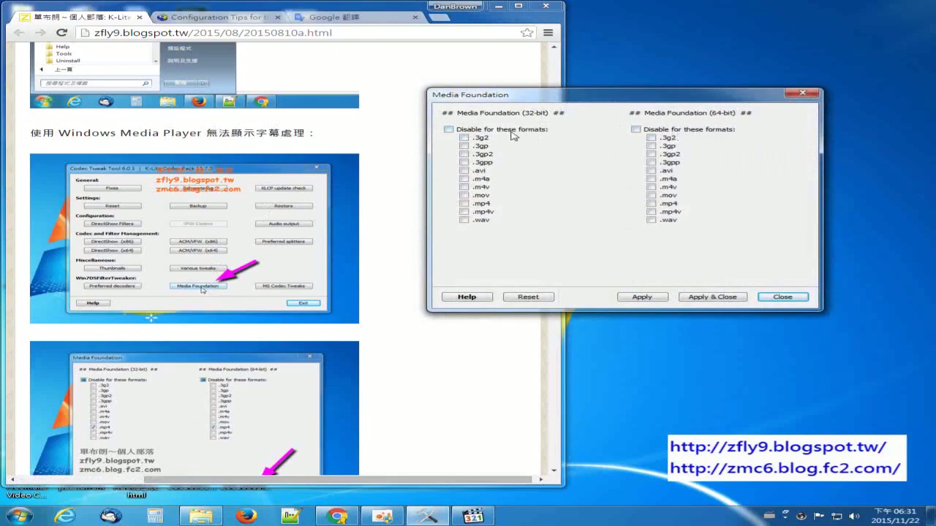
pyautogui.click(464, 204)
pyautogui.click(651, 203)
# - Check the blog's note about the .mkv option and return to the Media Foundation settings
pyautogui.click(392, 219)
pyautogui.scroll(-3, 392, 222)
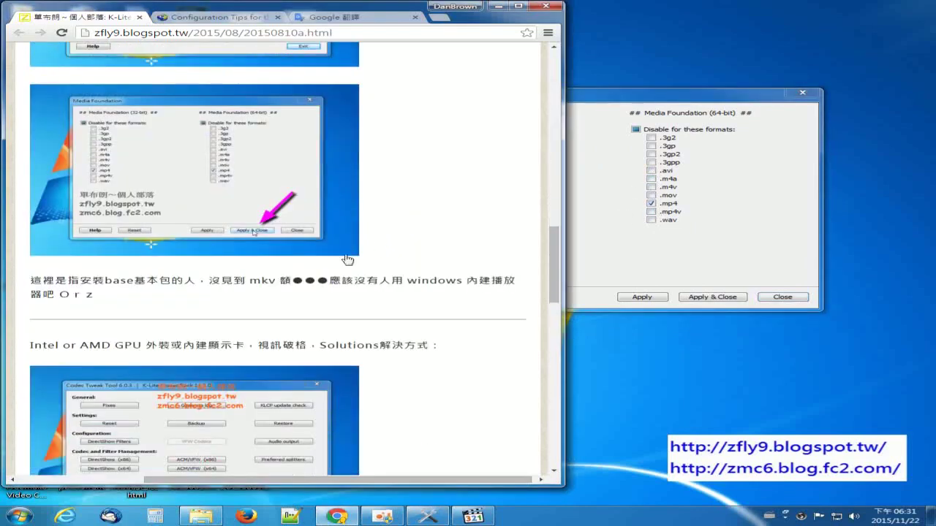
pyautogui.moveTo(247, 279); pyautogui.dragTo(465, 280)
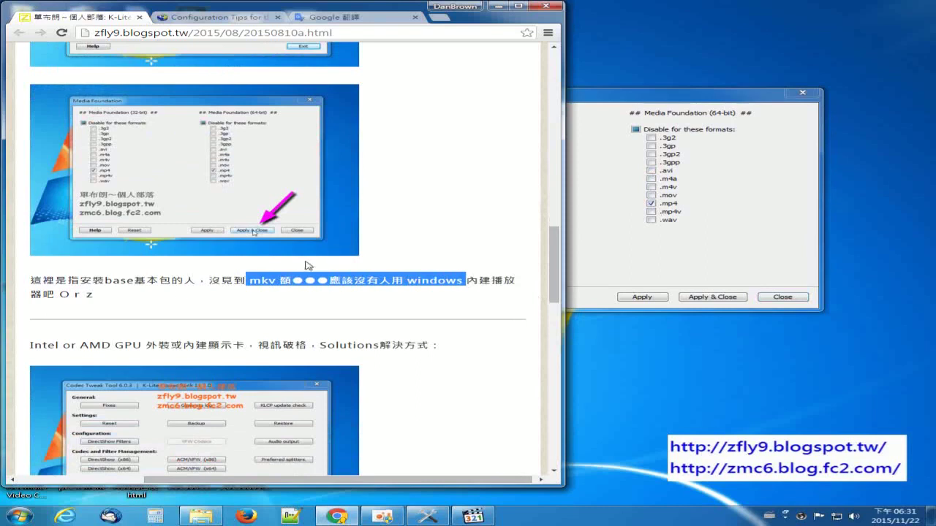
pyautogui.click(437, 278)
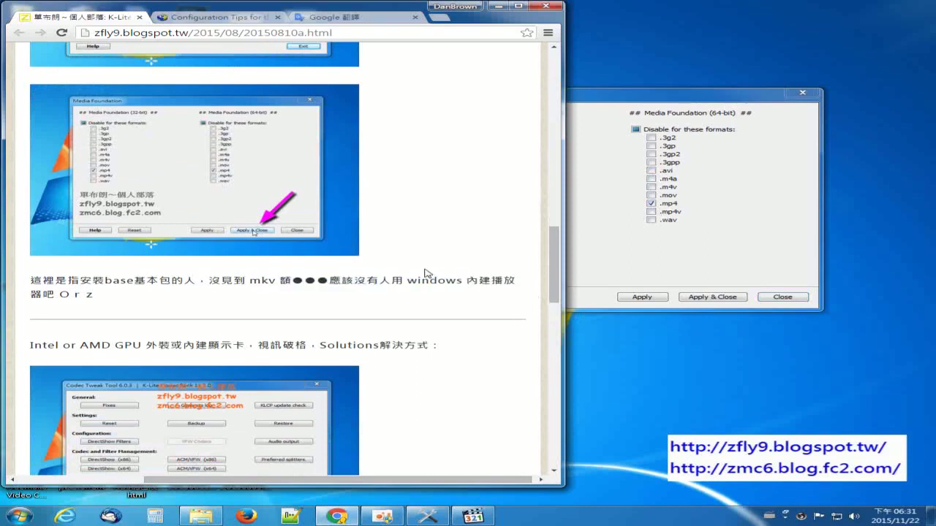
pyautogui.click(661, 268)
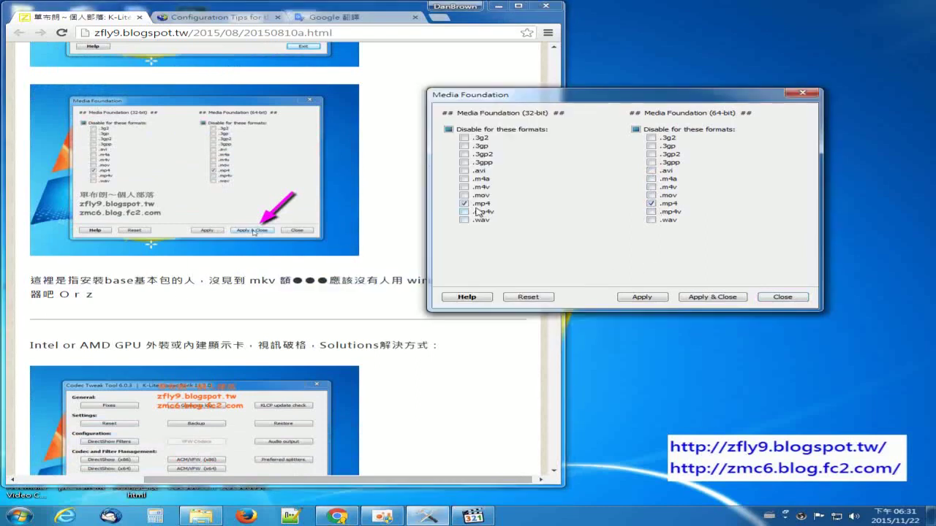
# - Clear all formats from the Media Foundation disable lists for both 32-bit and 64-bit
pyautogui.click(635, 129)
pyautogui.click(448, 129)
pyautogui.click(449, 129)
pyautogui.click(635, 129)
# - Restore and close Media Player Classic, and close the Media Foundation settings without applying
pyautogui.click(483, 488)
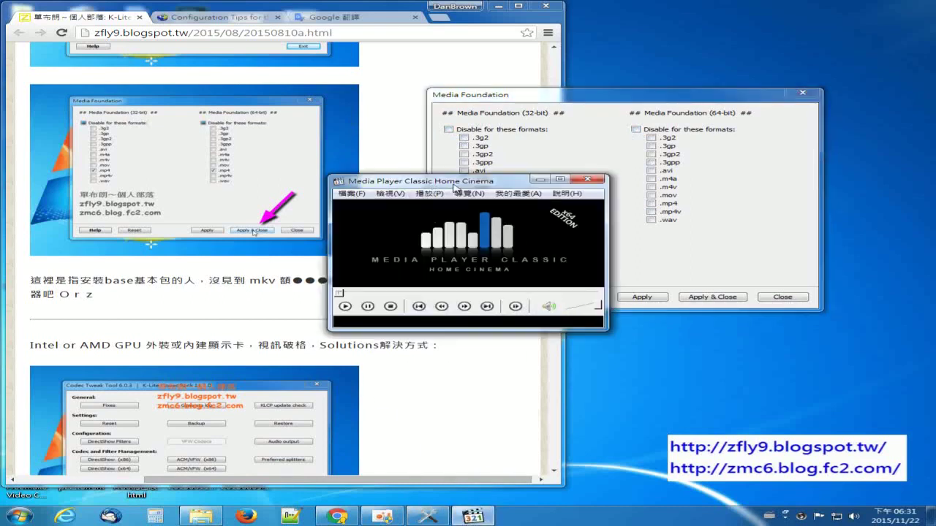
pyautogui.click(600, 181)
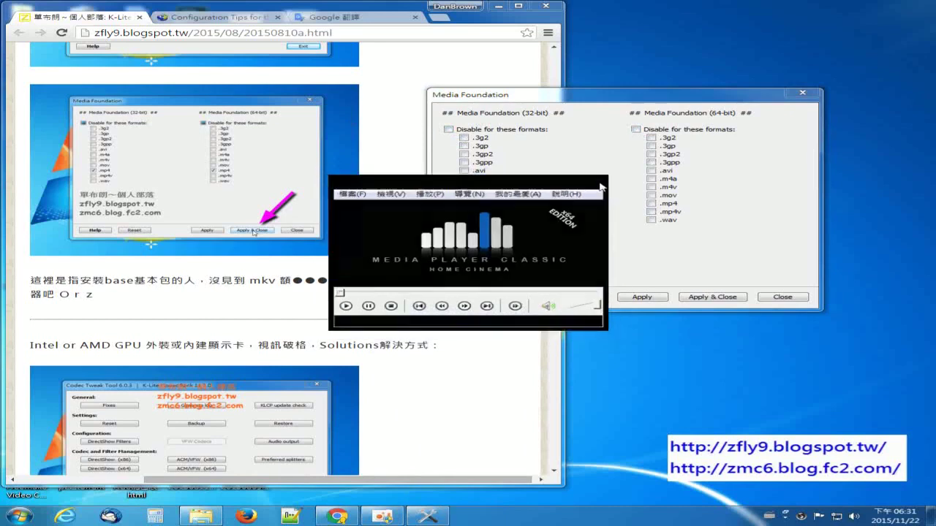
pyautogui.click(786, 296)
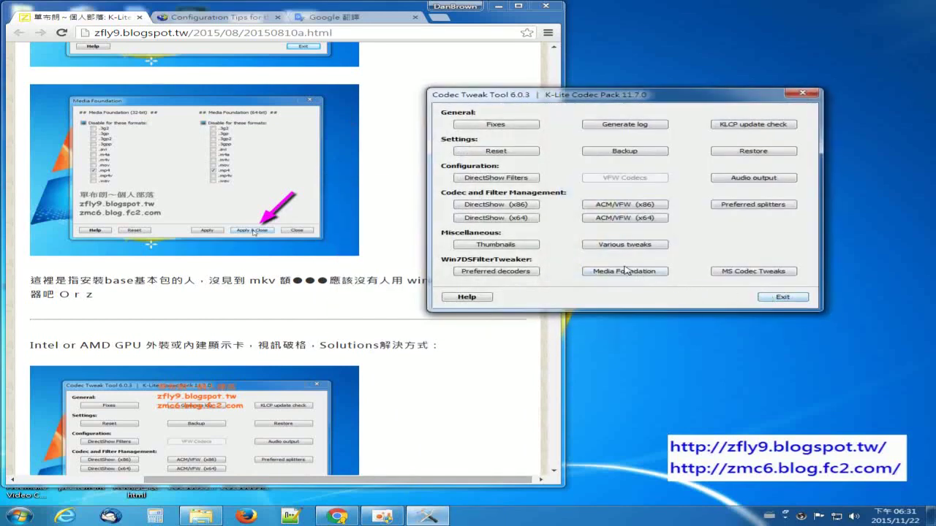
# - Compare the blog's .mkv note and Codec Guide's Windows 10 tips with the formats listed in the Media Foundation settings
pyautogui.click(386, 278)
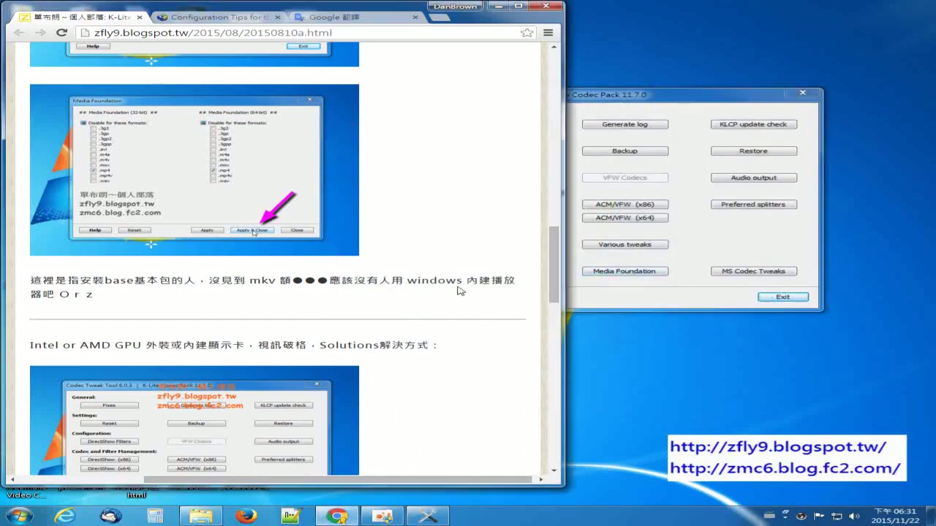
pyautogui.click(615, 275)
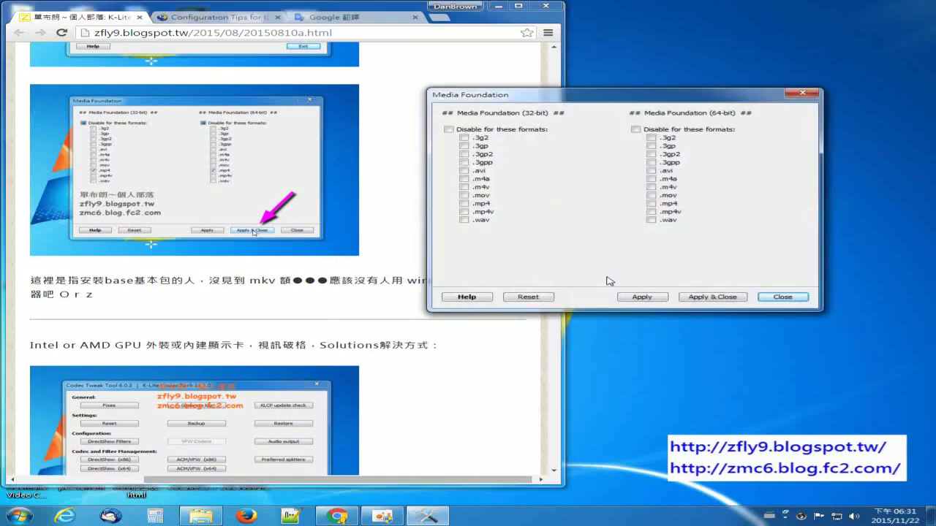
pyautogui.doubleClick(348, 279)
pyautogui.click(225, 19)
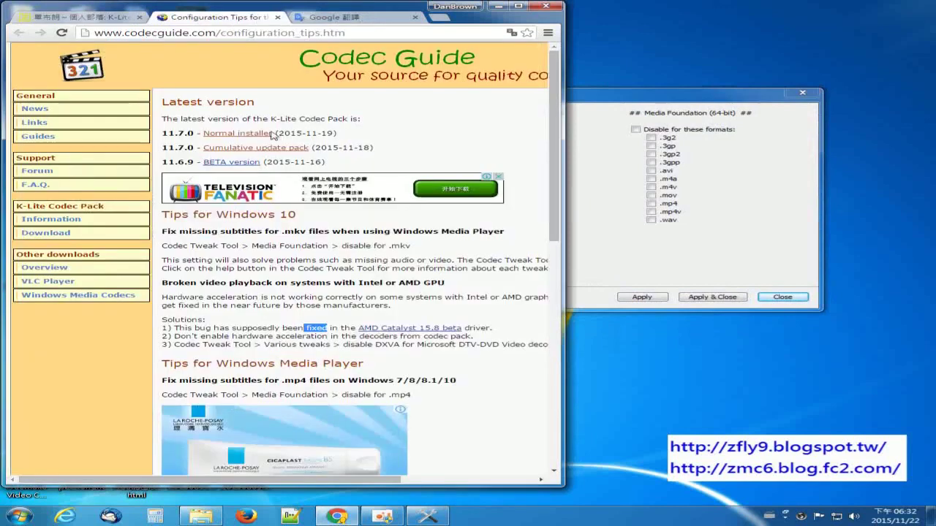
pyautogui.moveTo(164, 216); pyautogui.dragTo(316, 218)
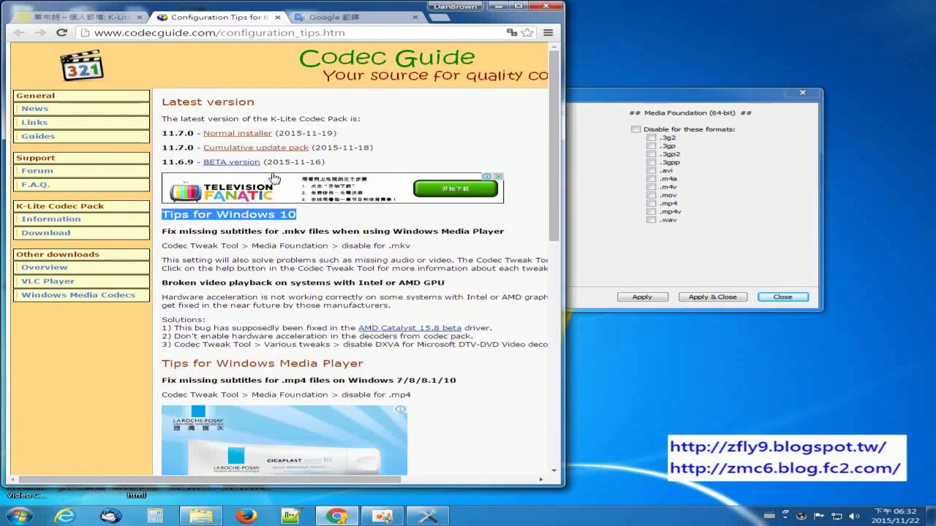
pyautogui.click(108, 19)
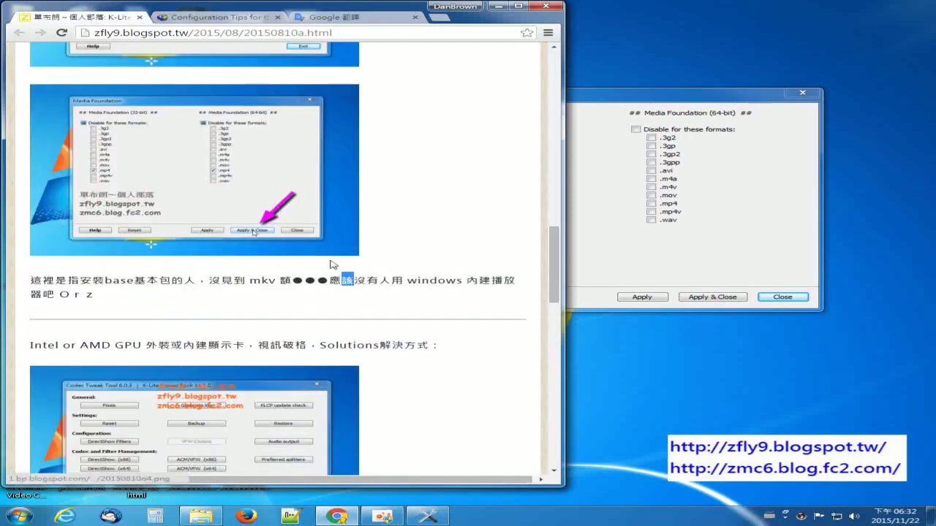
pyautogui.click(720, 284)
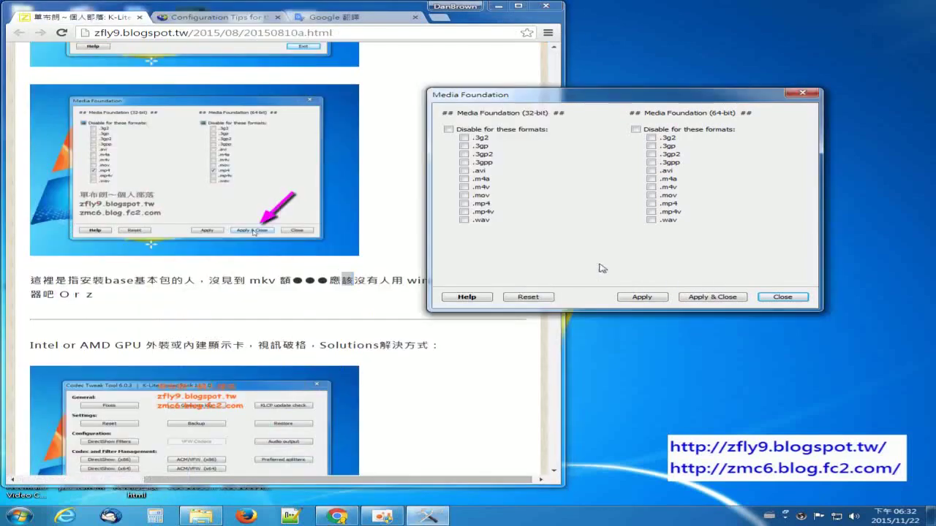
pyautogui.click(779, 297)
# - Review the blog's illustrated solution for broken video on Intel or AMD GPUs
pyautogui.click(376, 291)
pyautogui.scroll(-4, 410, 292)
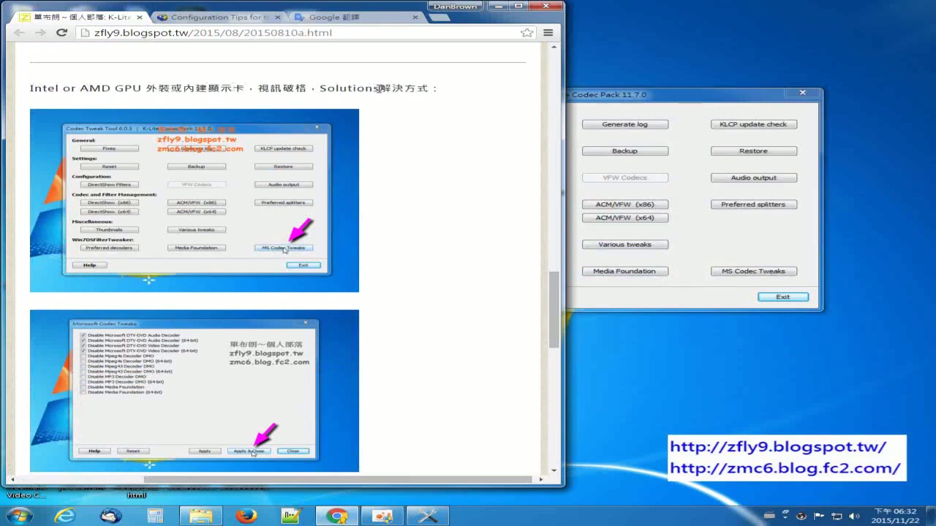
pyautogui.moveTo(144, 88); pyautogui.dragTo(111, 88)
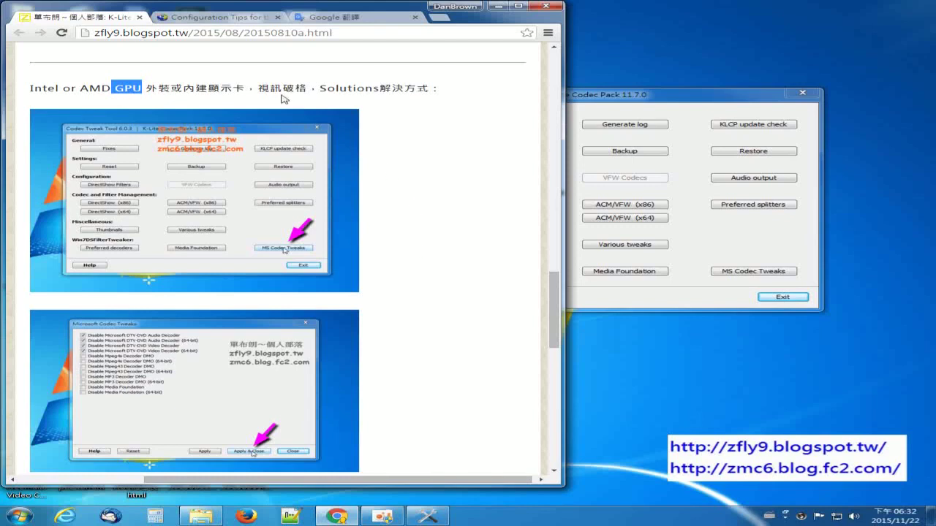
pyautogui.moveTo(269, 88); pyautogui.dragTo(326, 88)
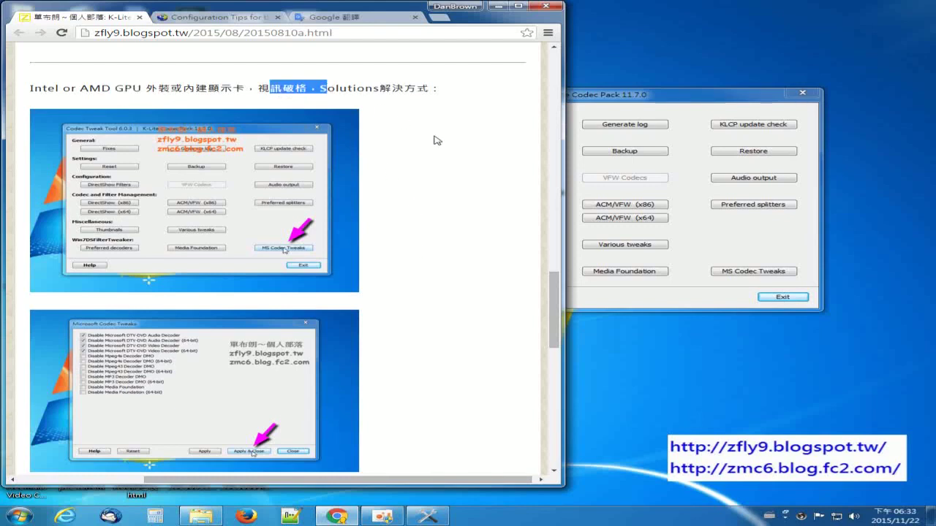
# - Read Codec Guide's tips on missing .mp4 subtitles and broken video playback with Intel or AMD GPUs
pyautogui.click(234, 17)
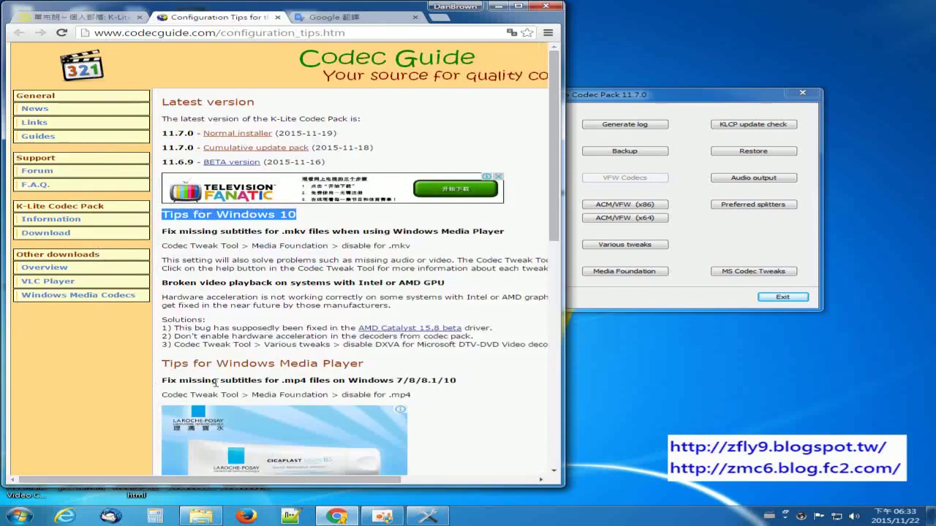
pyautogui.moveTo(189, 380); pyautogui.dragTo(296, 380)
pyautogui.scroll(-2, 311, 332)
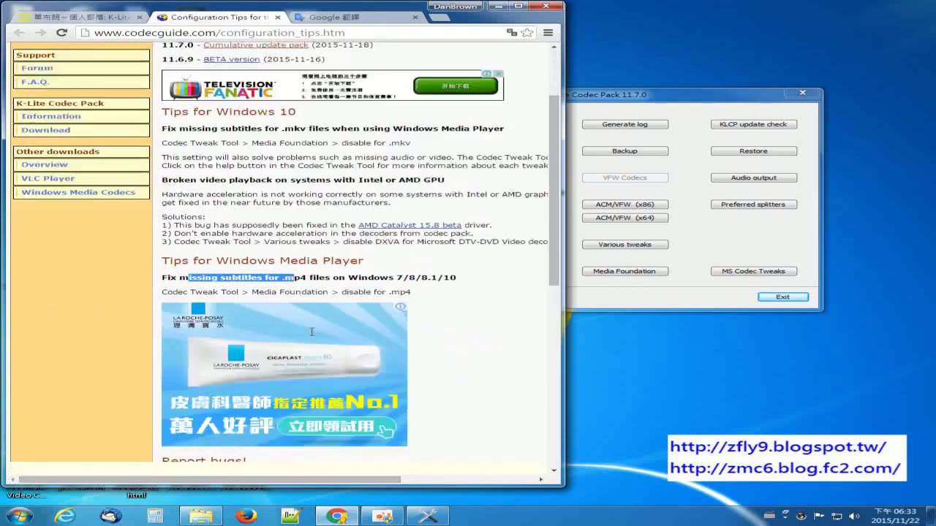
pyautogui.scroll(-3, 312, 332)
pyautogui.scroll(3, 322, 325)
pyautogui.click(217, 129)
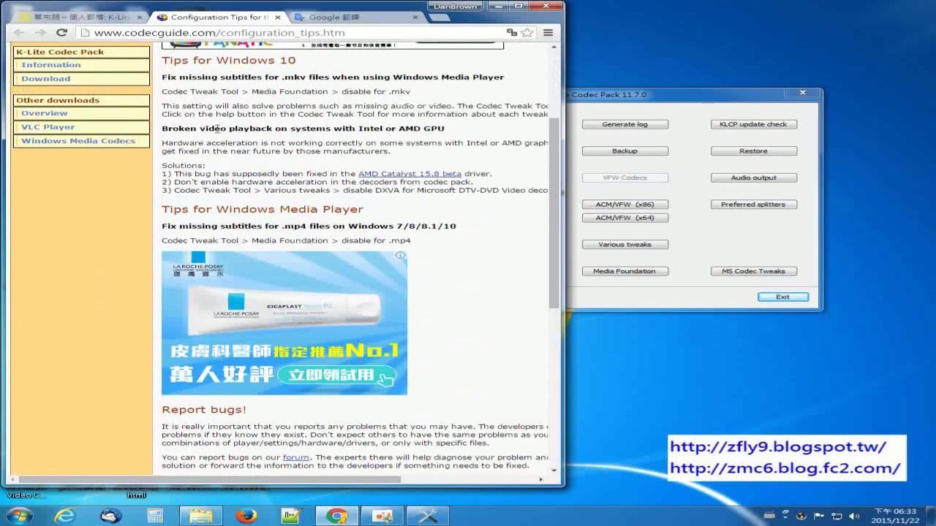
pyautogui.moveTo(217, 129); pyautogui.dragTo(286, 138)
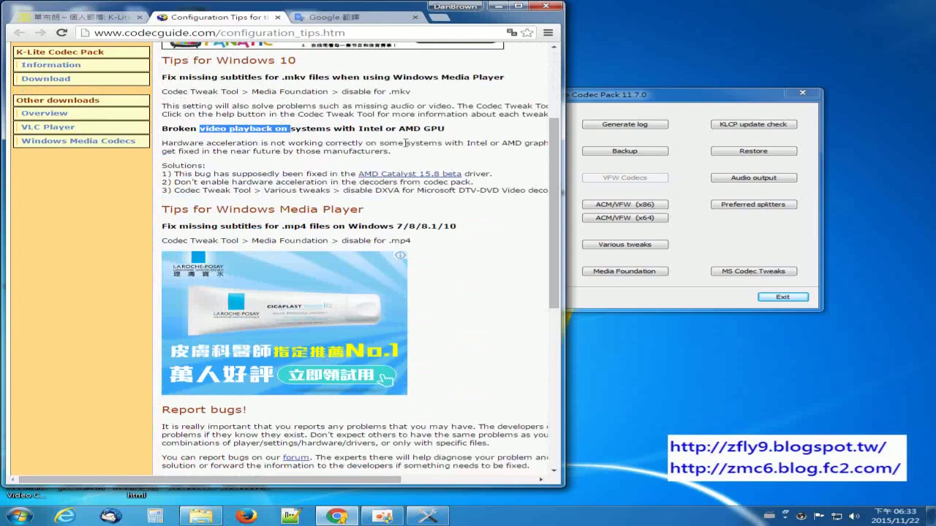
# - Following the blog's illustration, disable the Microsoft DTV-DVD audio and video decoders, both 32-bit and 64-bit, and apply the codec tweaks
pyautogui.click(108, 21)
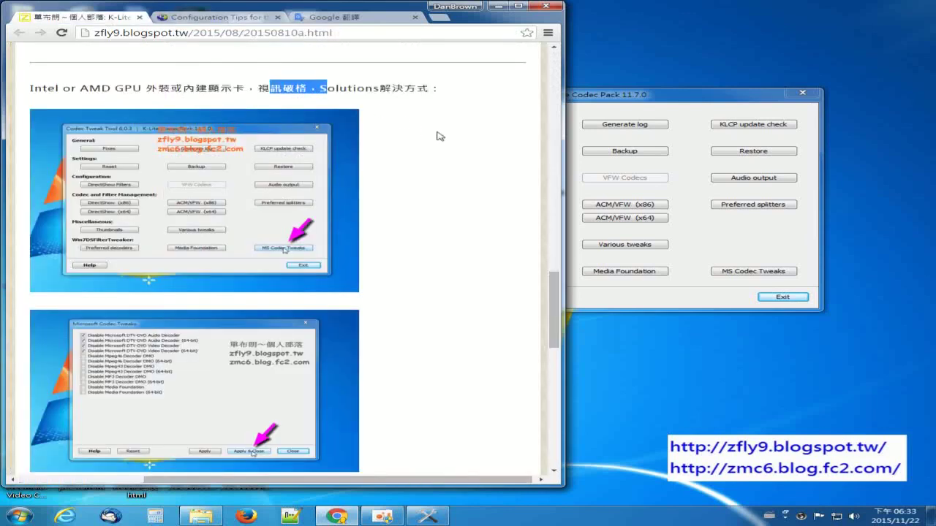
pyautogui.scroll(-2, 419, 161)
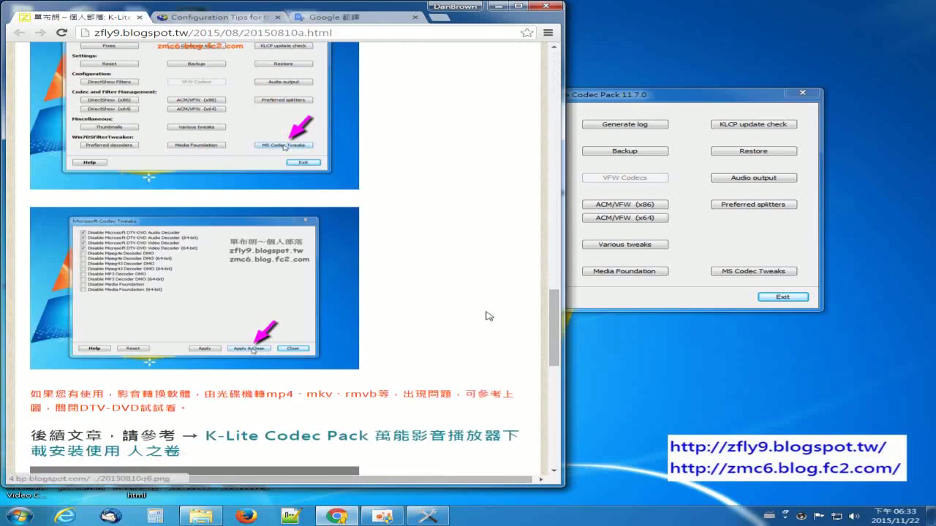
pyautogui.click(744, 293)
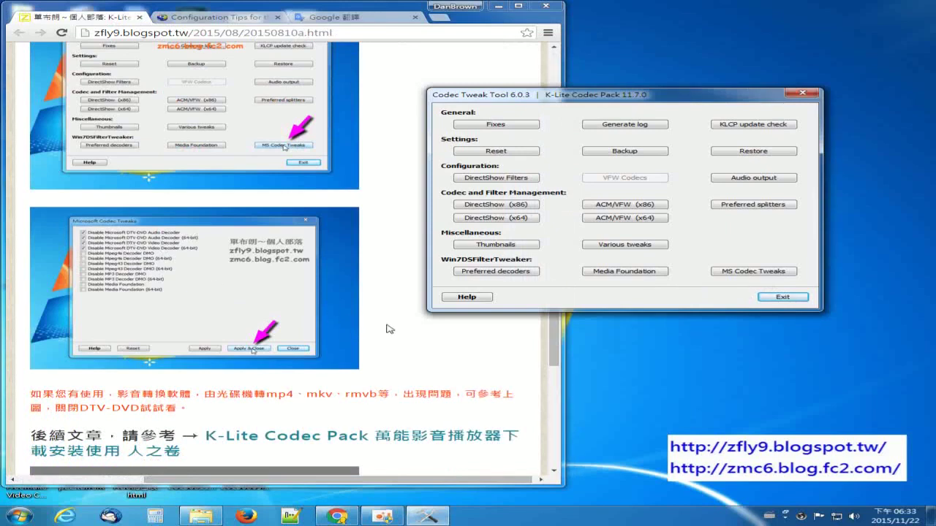
pyautogui.click(790, 273)
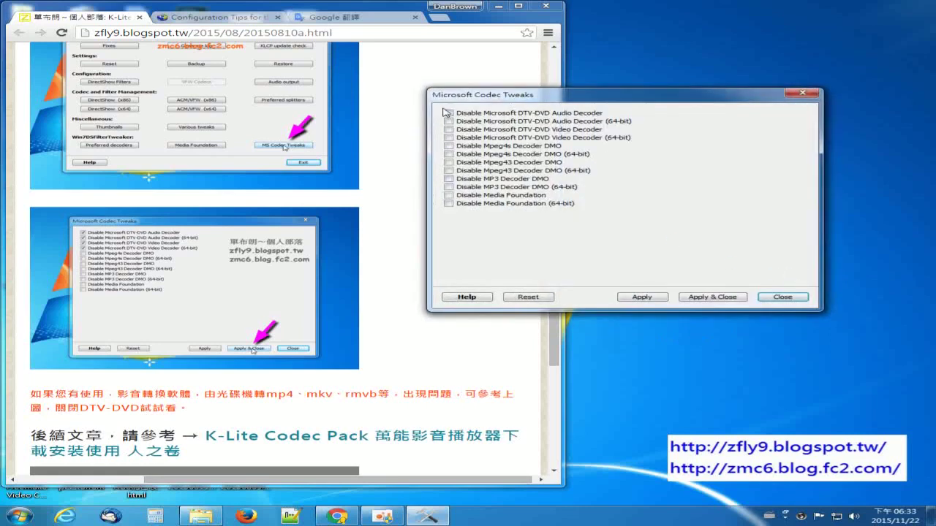
pyautogui.click(448, 113)
pyautogui.click(448, 122)
pyautogui.click(449, 130)
pyautogui.click(448, 137)
pyautogui.click(650, 299)
pyautogui.click(804, 301)
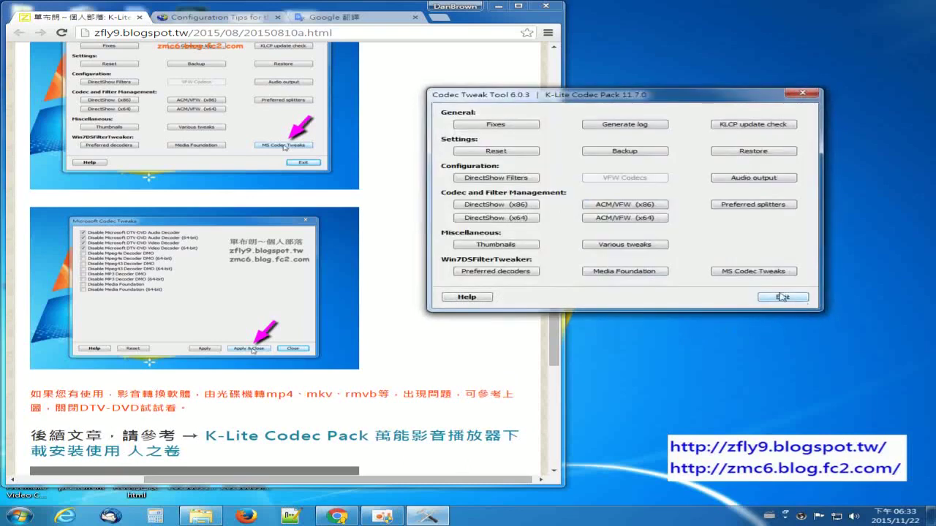
# - Reapply the Microsoft Codec Tweaks settings and exit Codec Tweak Tool
pyautogui.click(765, 276)
pyautogui.click(710, 299)
pyautogui.click(752, 272)
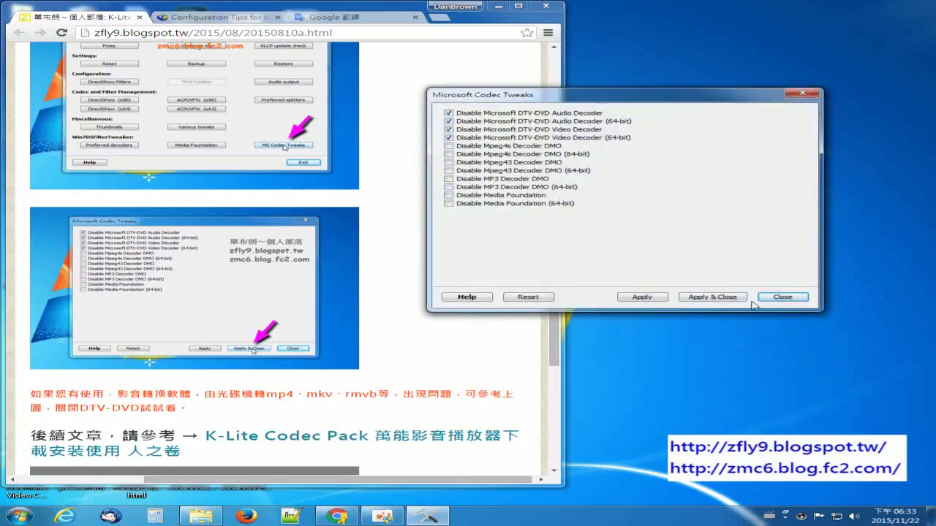
pyautogui.click(727, 299)
pyautogui.click(789, 301)
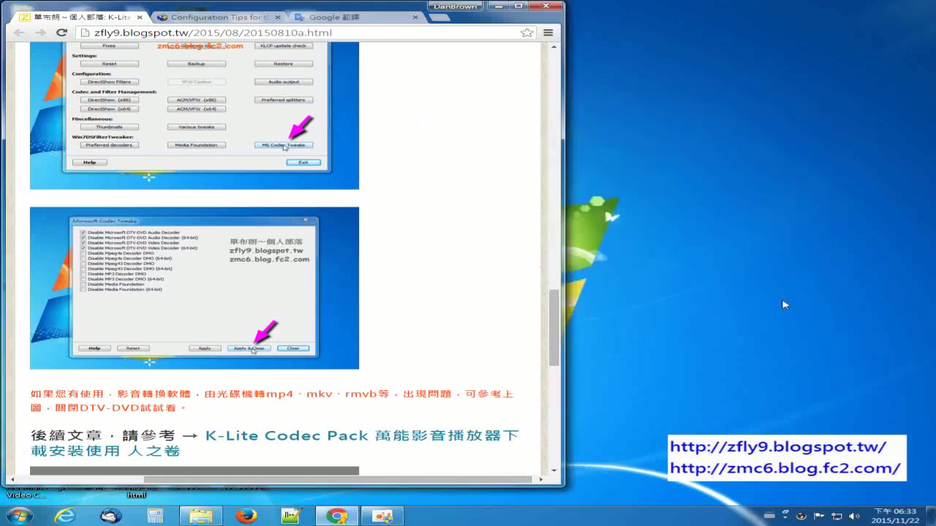
# - Relaunch Codec Tweak Tool from the K-Lite Codec Pack programs
pyautogui.click(19, 516)
pyautogui.click(46, 469)
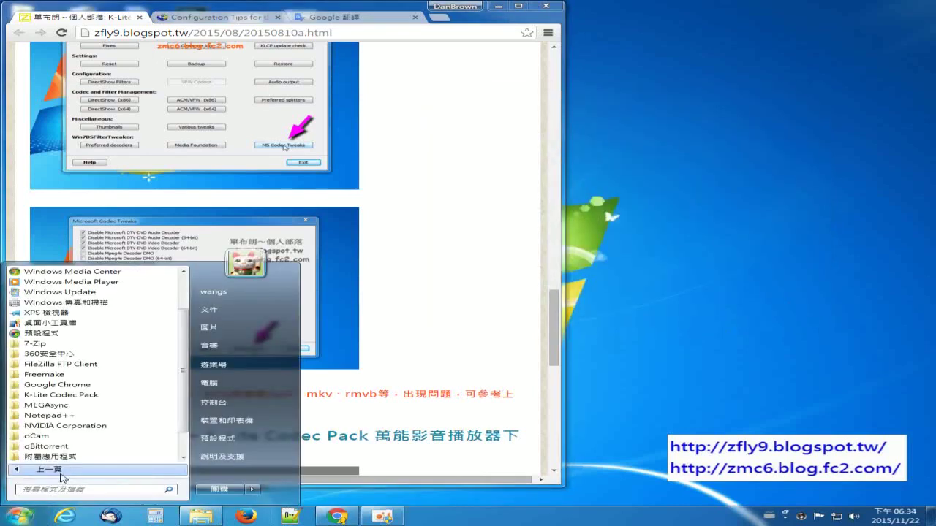
pyautogui.click(82, 396)
pyautogui.click(73, 406)
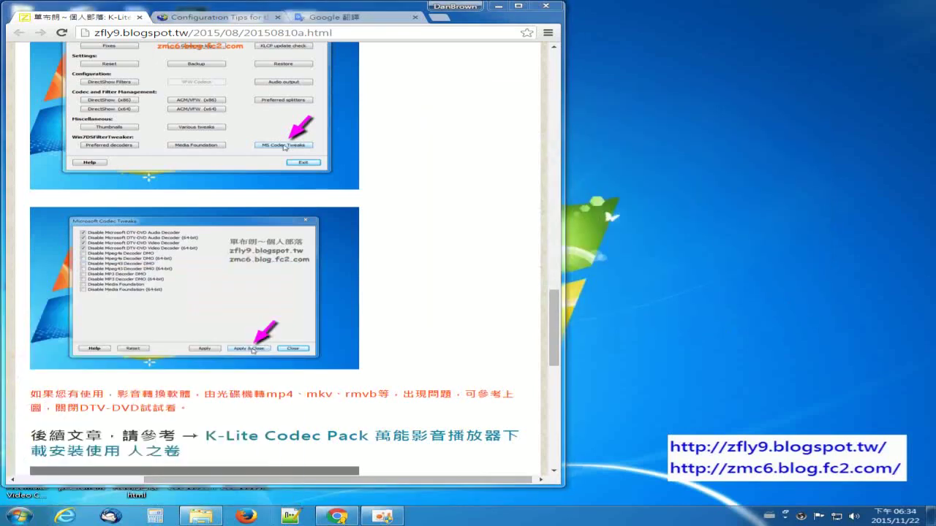
# - Read the blog's red note about problems converting discs to mp4, mkv or rmvb
pyautogui.click(465, 386)
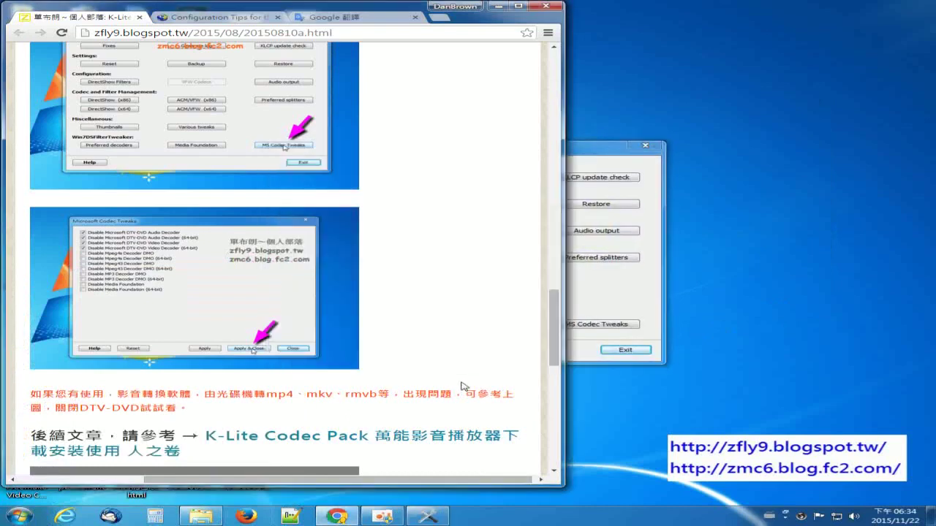
pyautogui.scroll(-2, 421, 324)
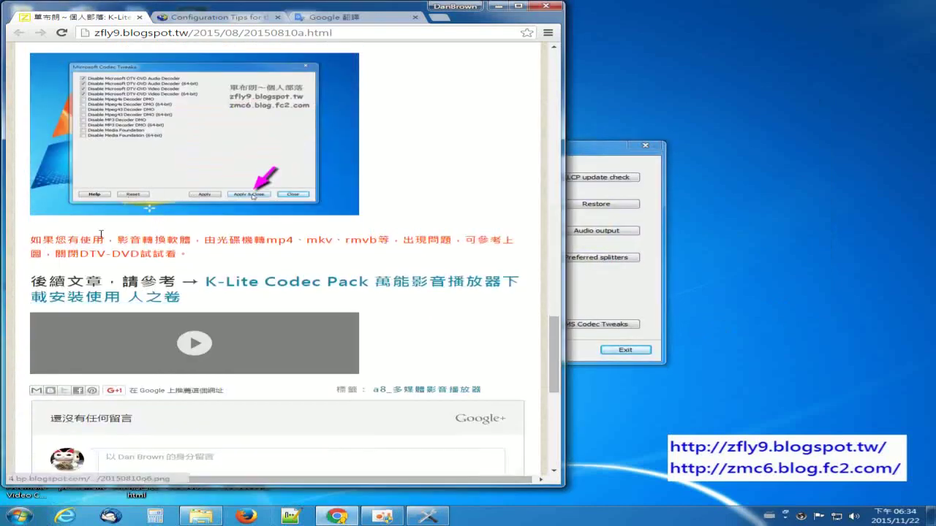
pyautogui.moveTo(218, 245); pyautogui.dragTo(306, 243)
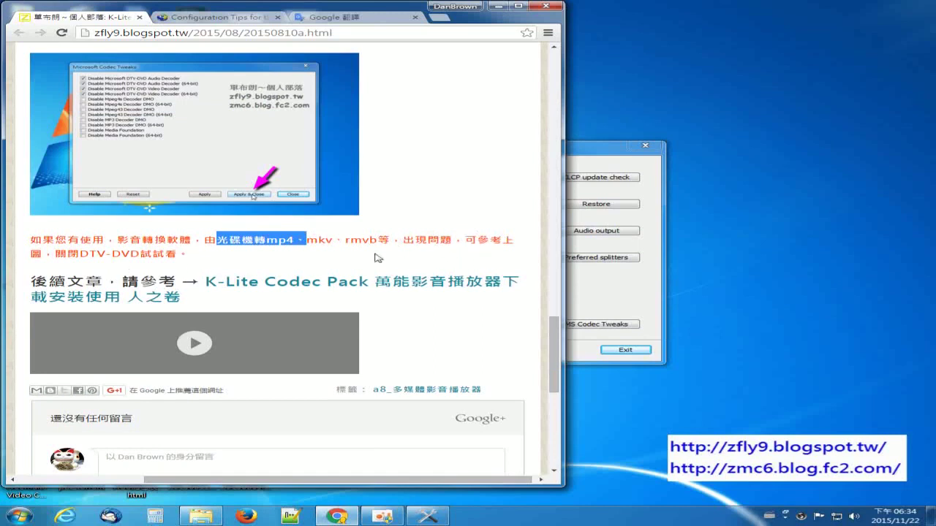
# - Move Codec Tweak Tool to a clearer spot and check its Microsoft Codec Tweaks and Media Foundation settings
pyautogui.moveTo(597, 158); pyautogui.dragTo(710, 121)
pyautogui.click(723, 281)
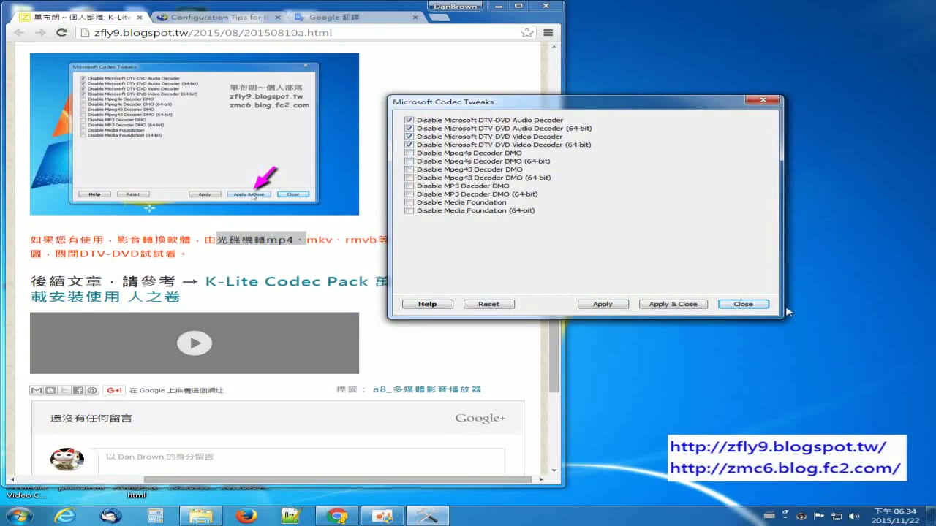
pyautogui.click(744, 305)
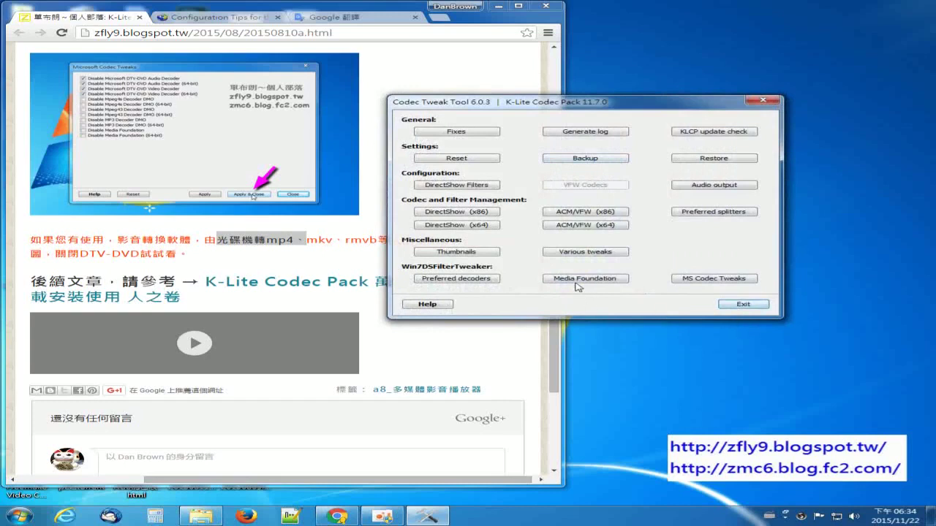
pyautogui.click(576, 281)
pyautogui.click(753, 307)
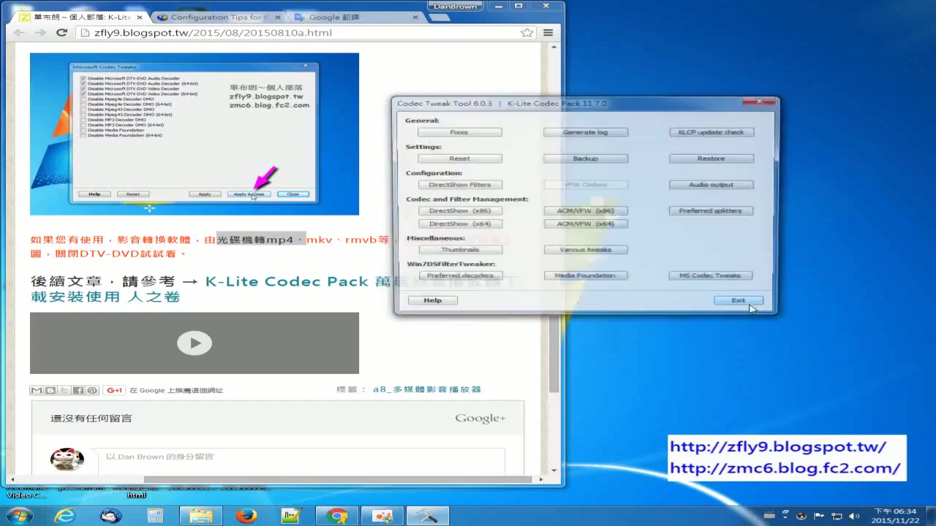
# - Highlight the conversion software and DTV-DVD wording in the blog's red note
pyautogui.click(354, 232)
pyautogui.moveTo(122, 237); pyautogui.dragTo(194, 237)
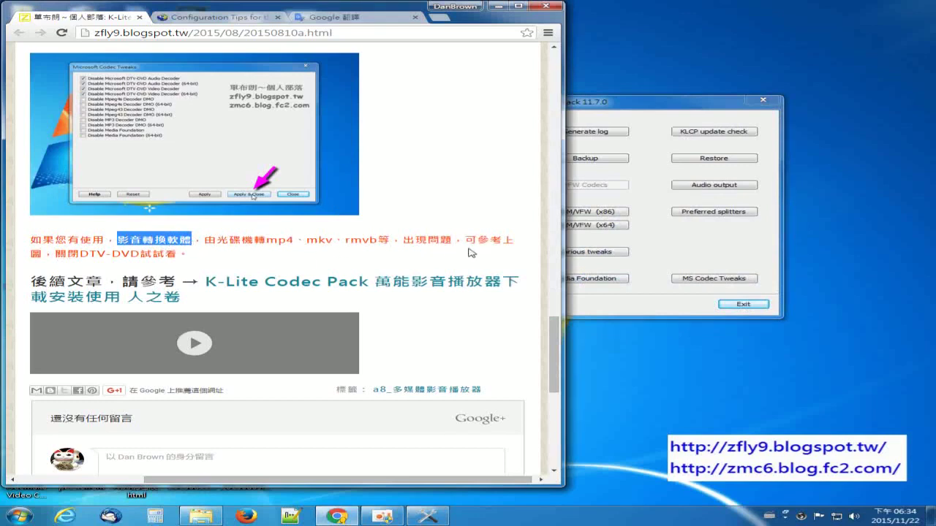
pyautogui.moveTo(80, 253); pyautogui.dragTo(162, 255)
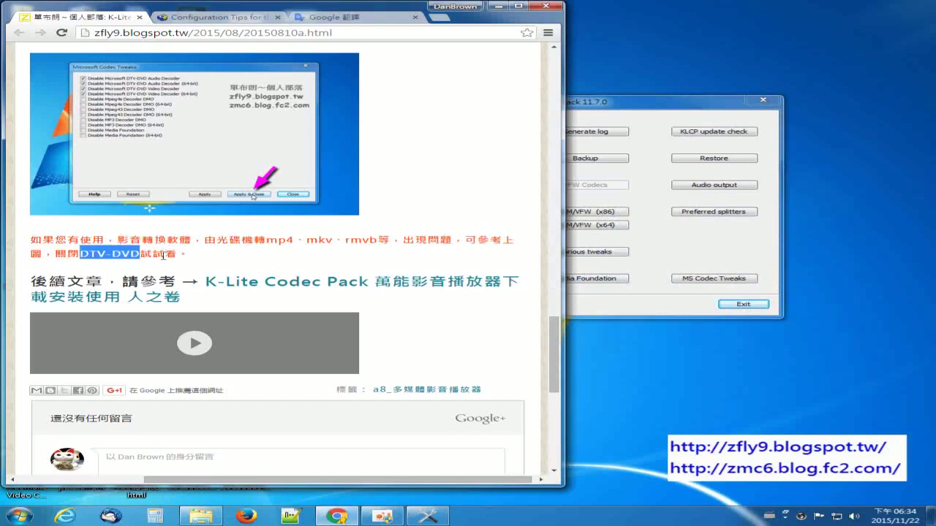
pyautogui.doubleClick(127, 241)
# - Recheck the DTV-DVD decoder options in Microsoft Codec Tweaks and close them without changes
pyautogui.click(700, 263)
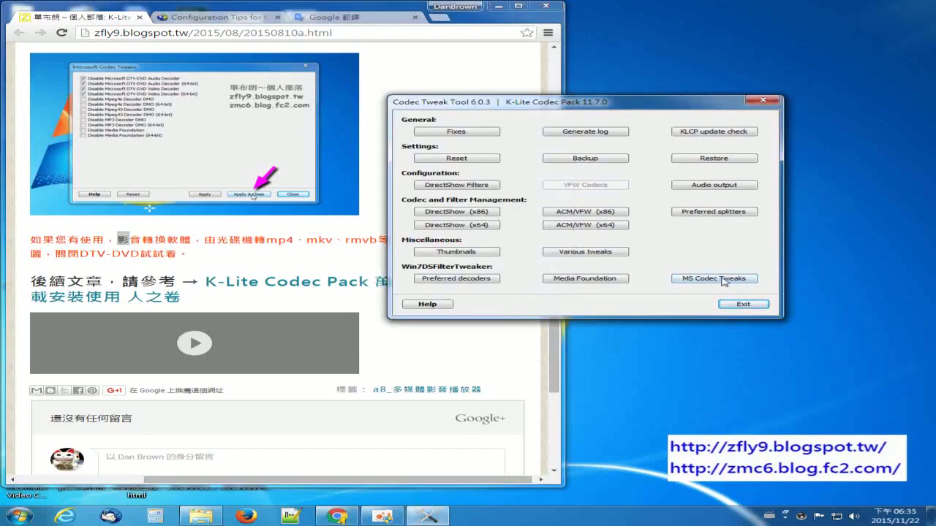
pyautogui.click(721, 279)
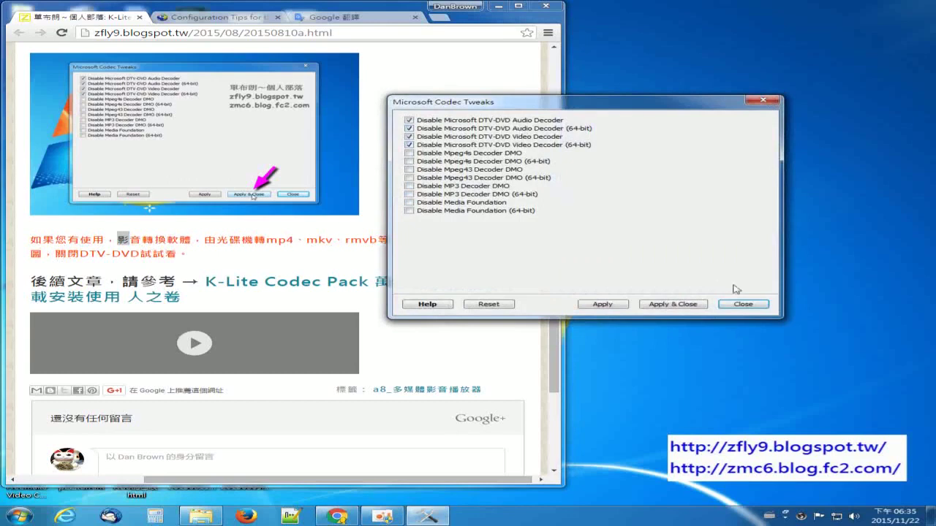
pyautogui.click(765, 305)
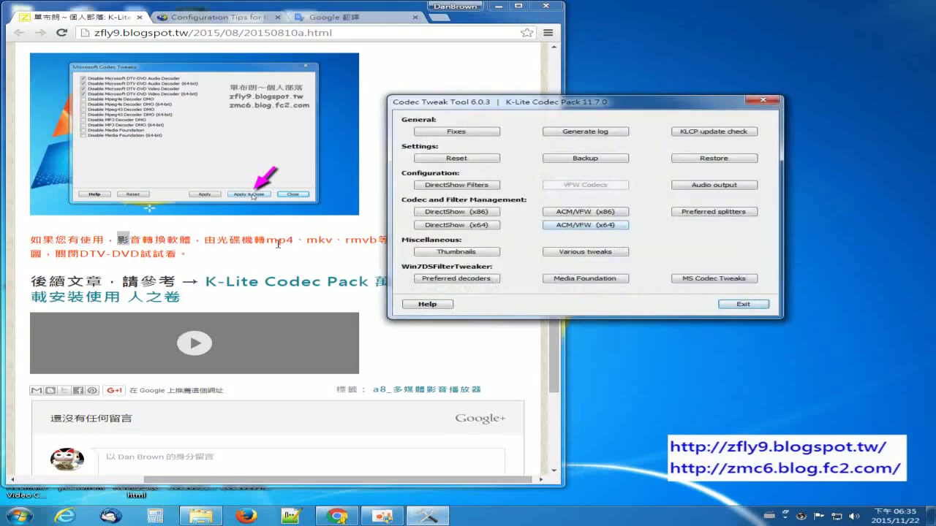
# - Return to the blog's conversion note and exit Codec Tweak Tool
pyautogui.click(278, 243)
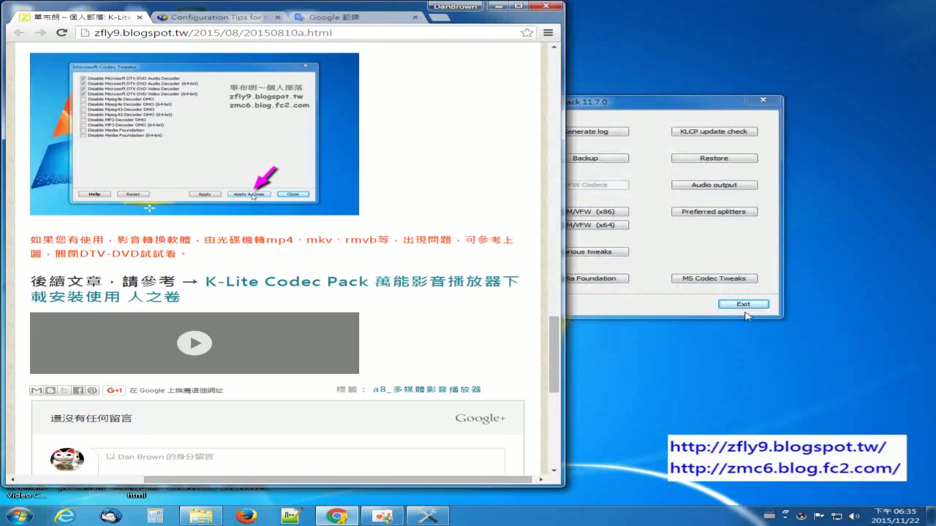
pyautogui.click(682, 305)
pyautogui.click(542, 333)
pyautogui.press('Return')
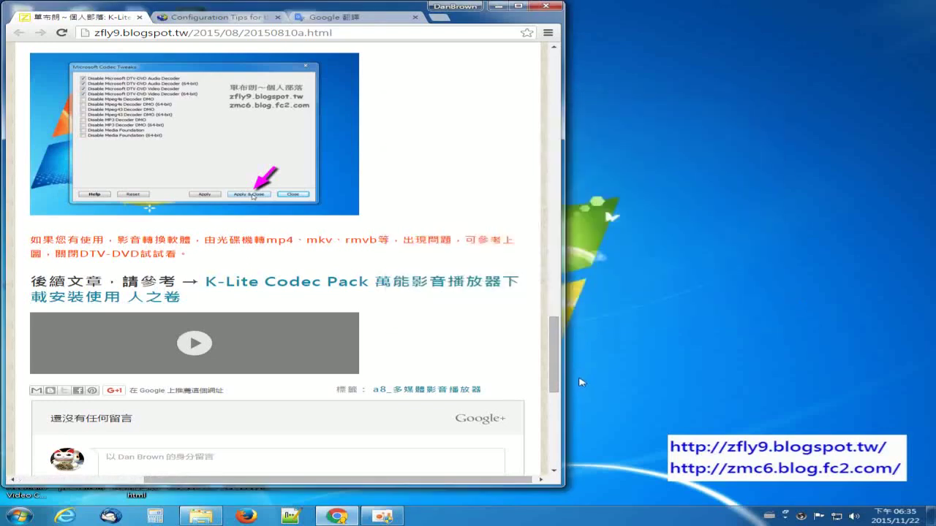